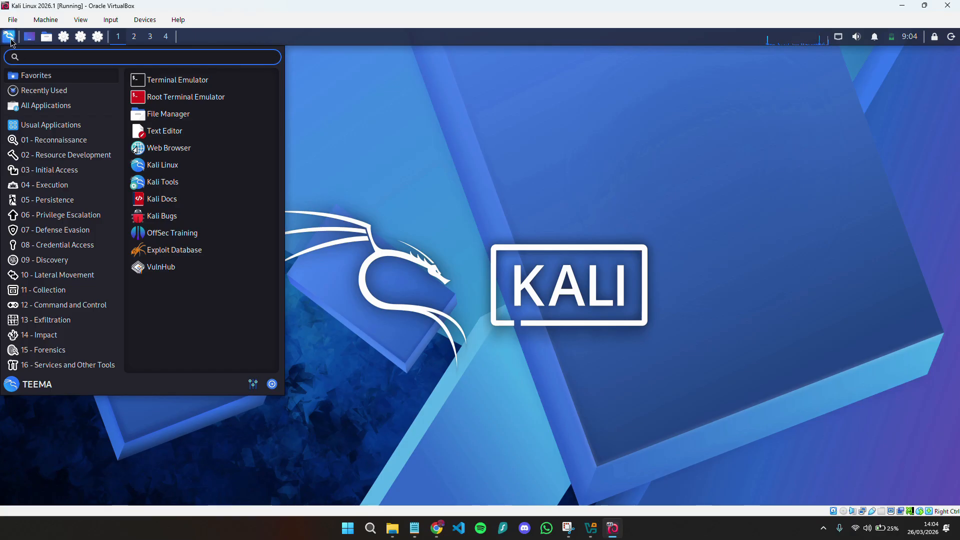
- Show the 09 - Discovery tools category in the Kali VM's Whisker menu
left_click(85, 260)
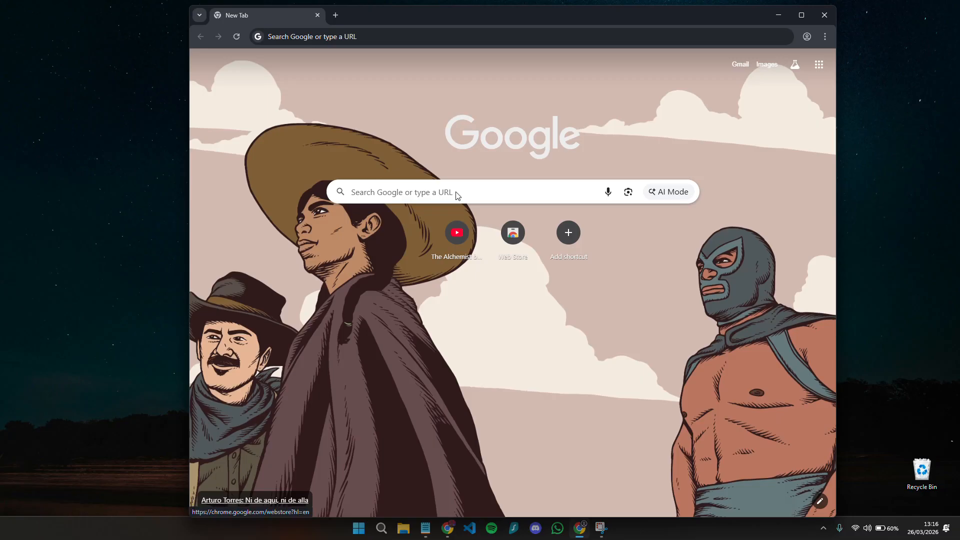
- Search Google for virtualbox and open the virtualbox.org Download VirtualBox page
left_click(339, 34)
type("virt")
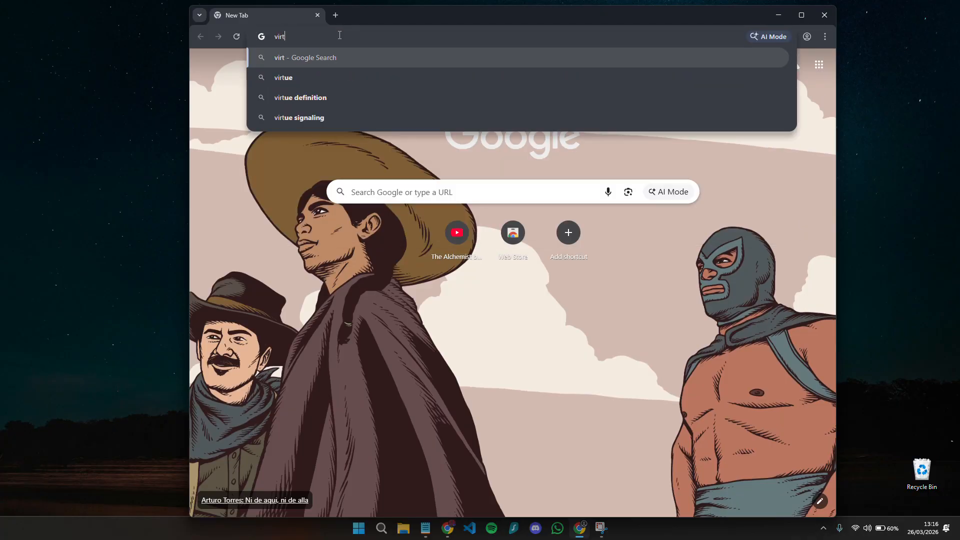
type("ualbox")
key("Return")
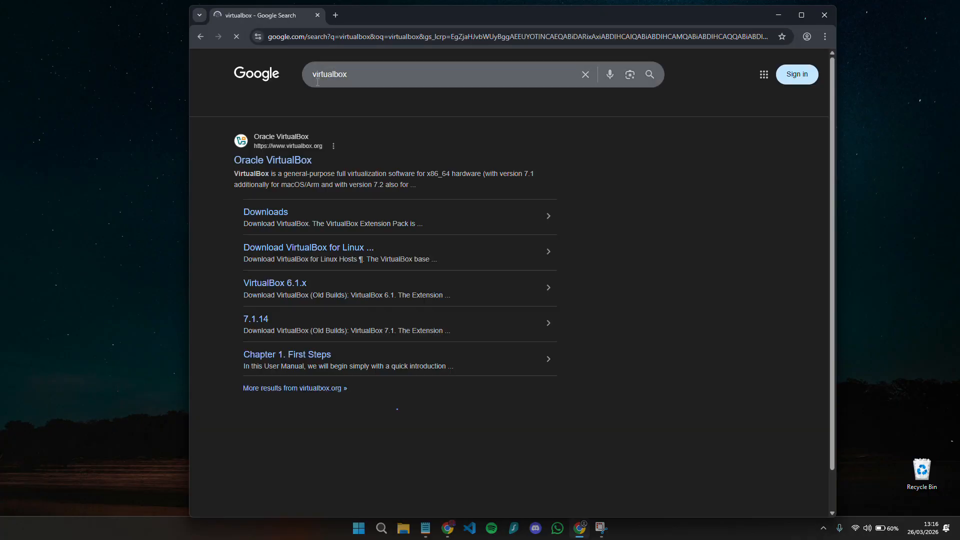
left_click(283, 161)
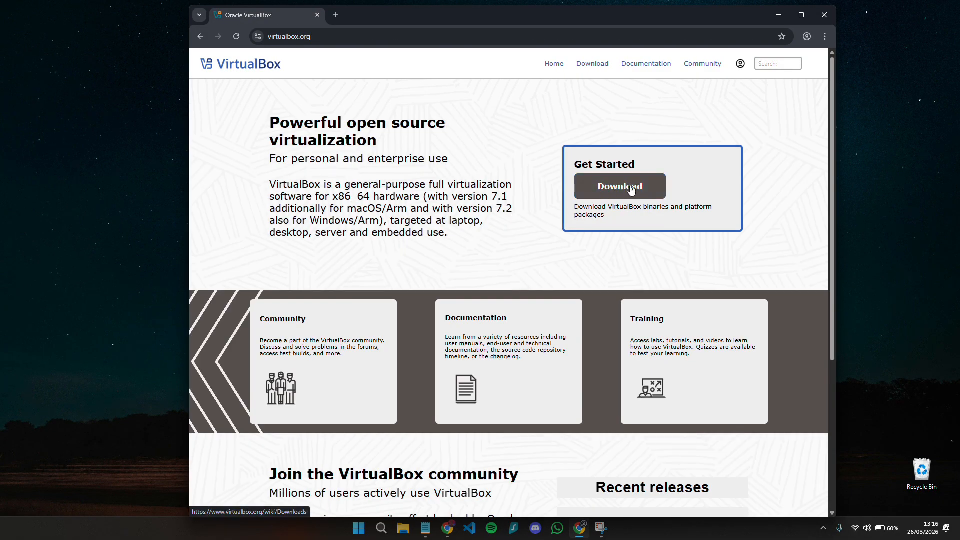
left_click(619, 192)
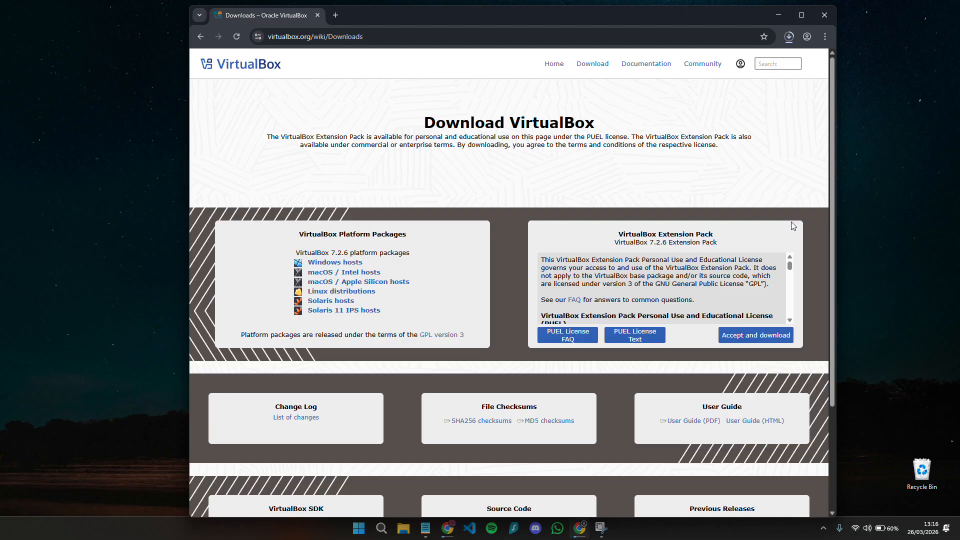
- In a new tab, go to kali.org's pre-built virtual machine images download section
key("ctrl+t")
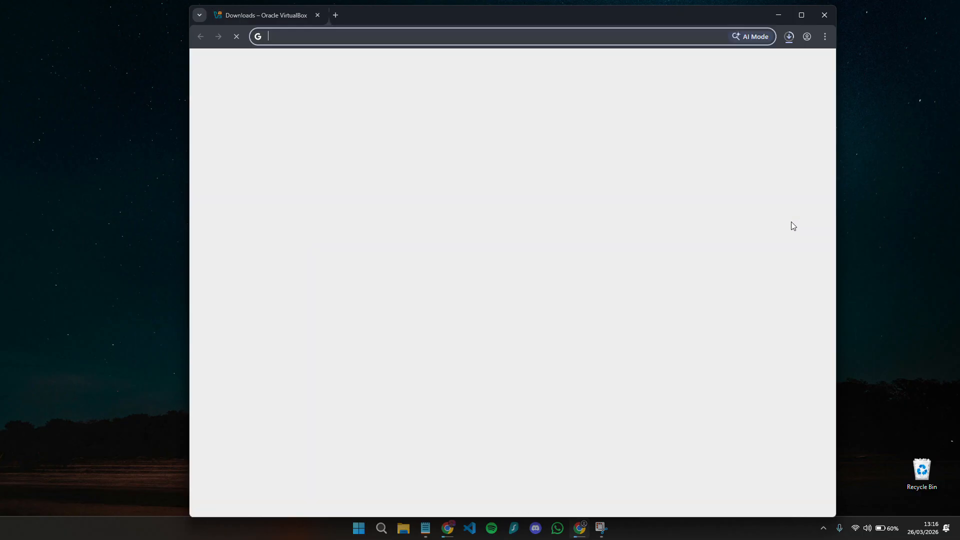
type("kali.org")
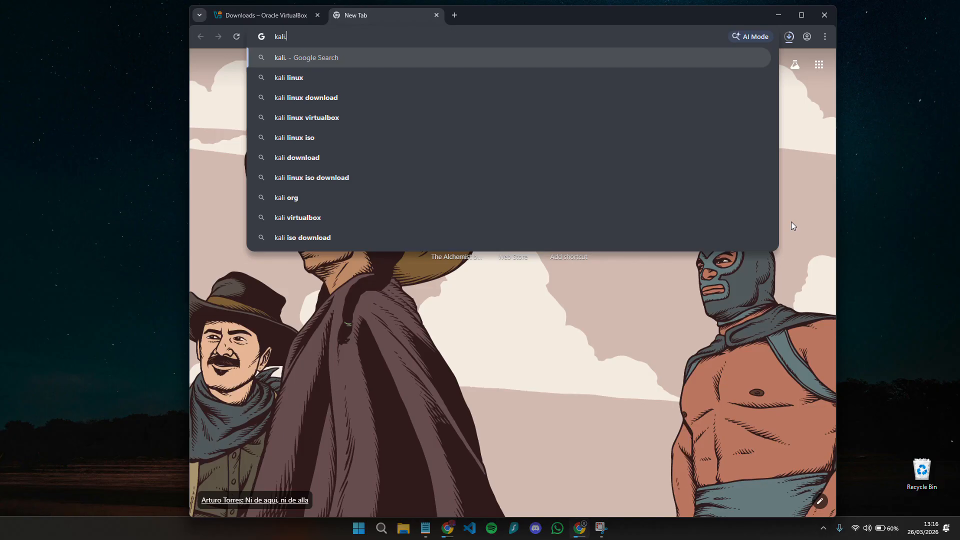
key("Return")
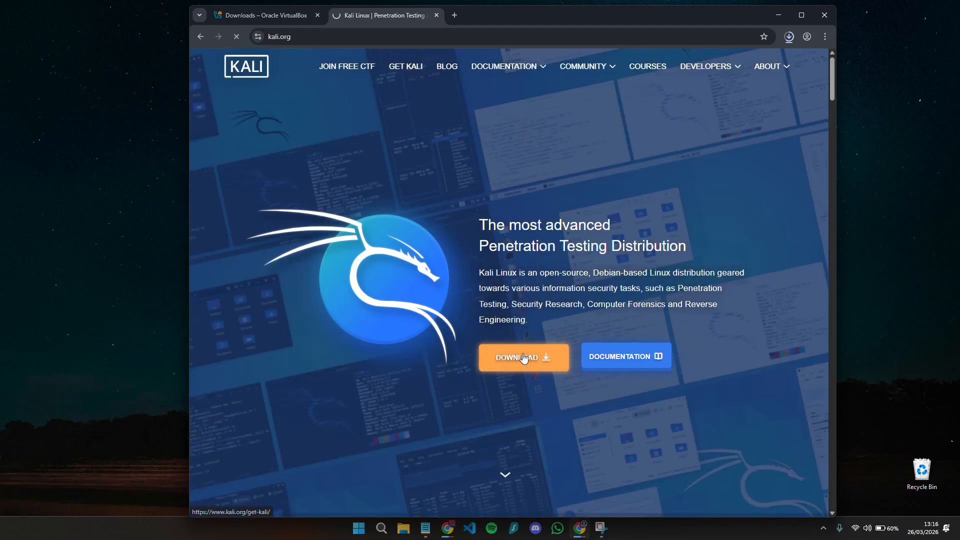
left_click(524, 358)
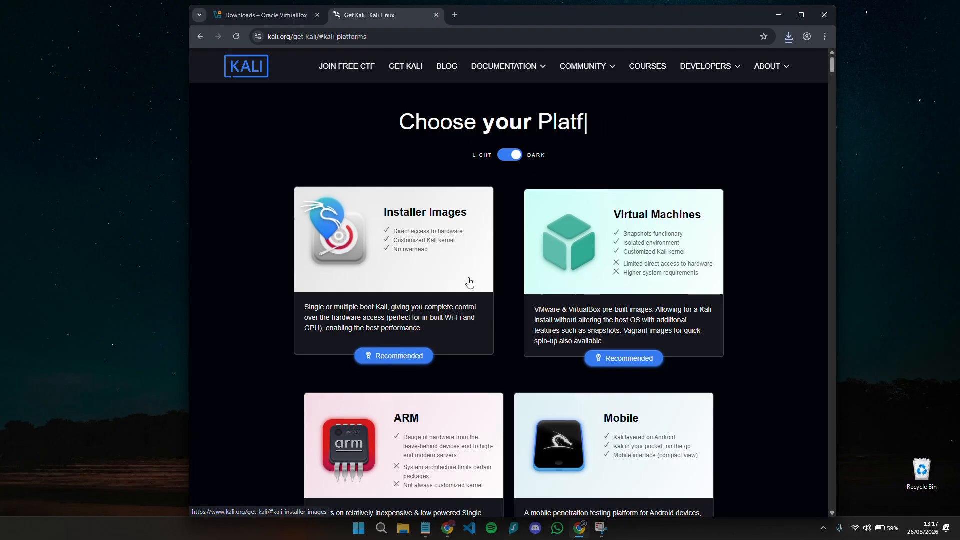
left_click(628, 264)
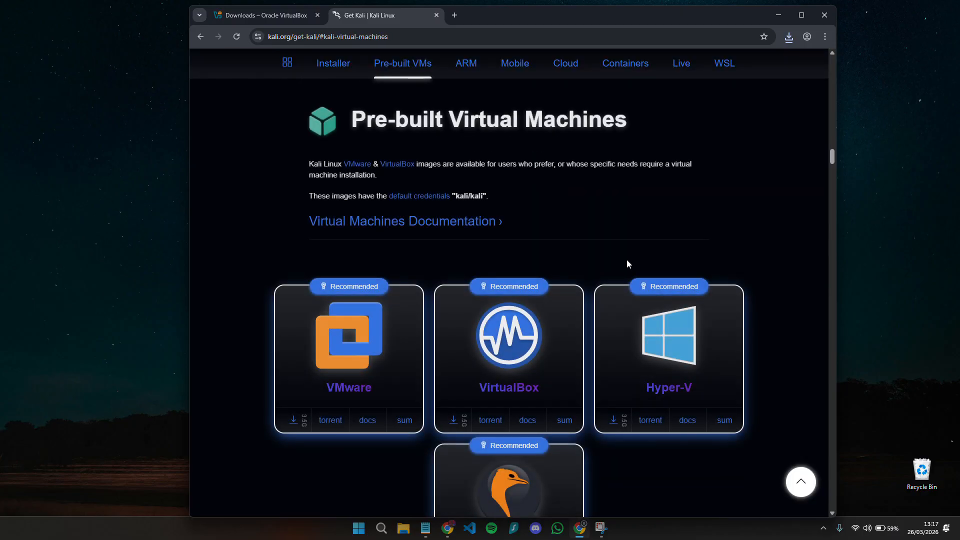
scroll(627, 260, "down", 1)
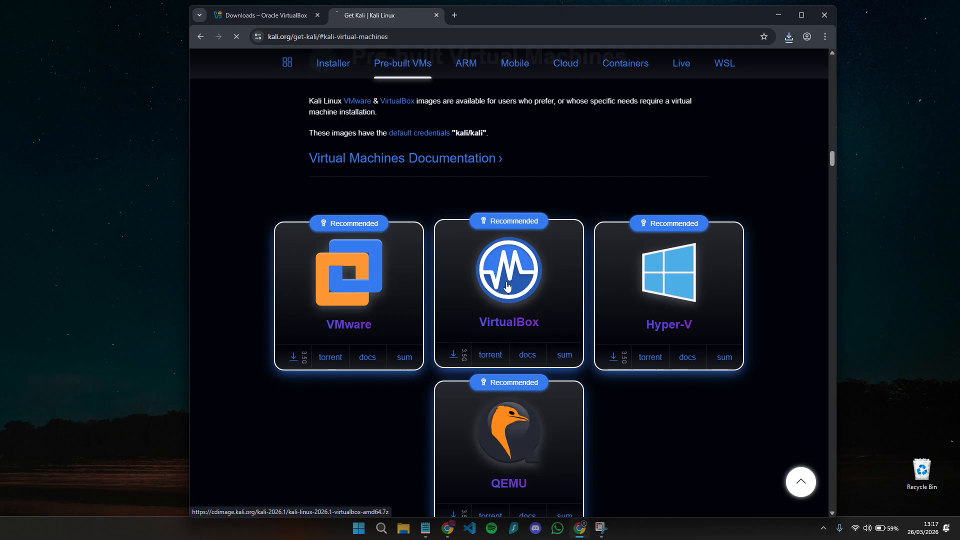
- Start then cancel the Kali VirtualBox image download, and minimize Chrome
left_click(788, 39)
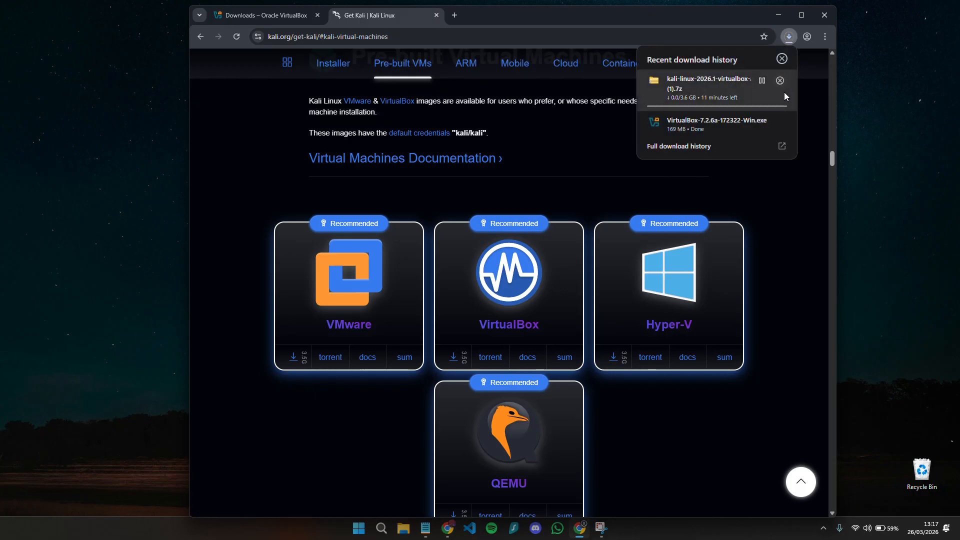
left_click(780, 81)
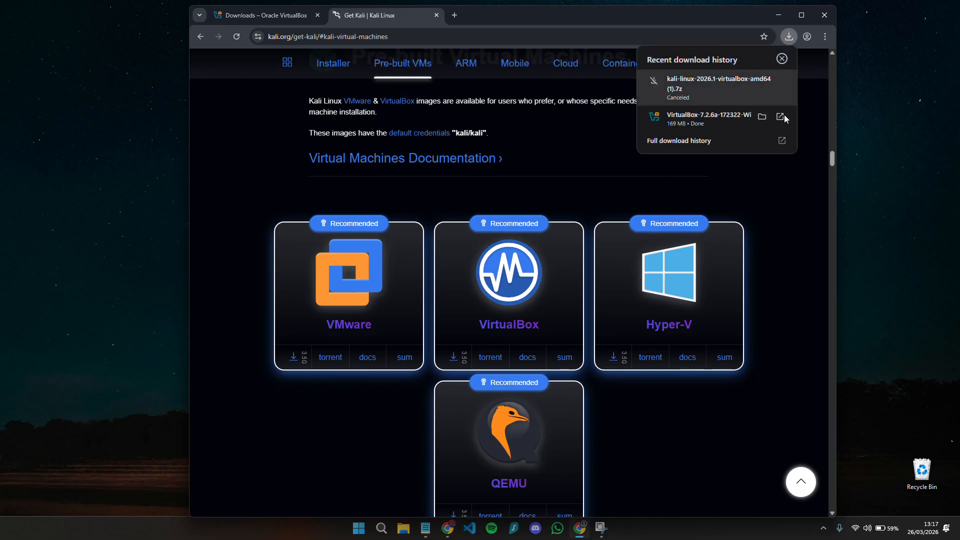
left_click(790, 197)
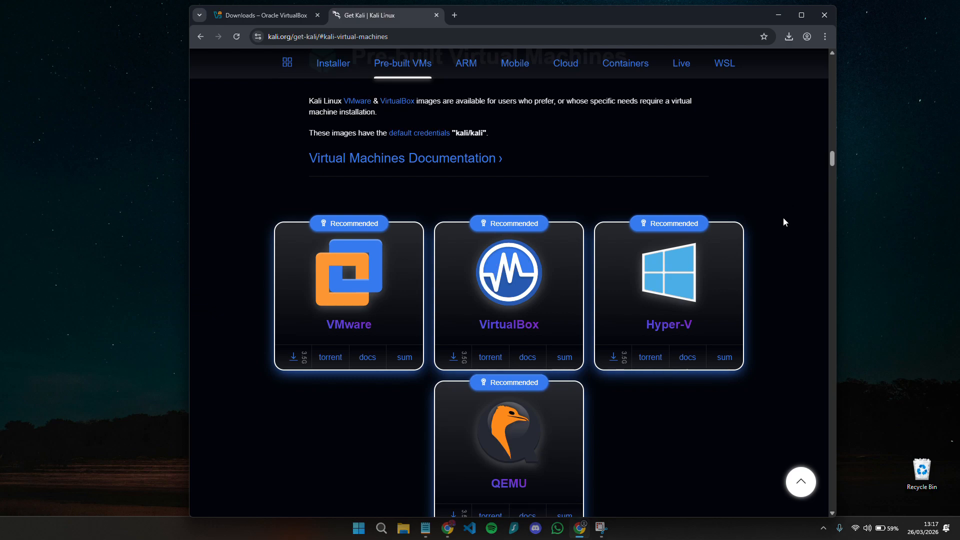
left_click(779, 16)
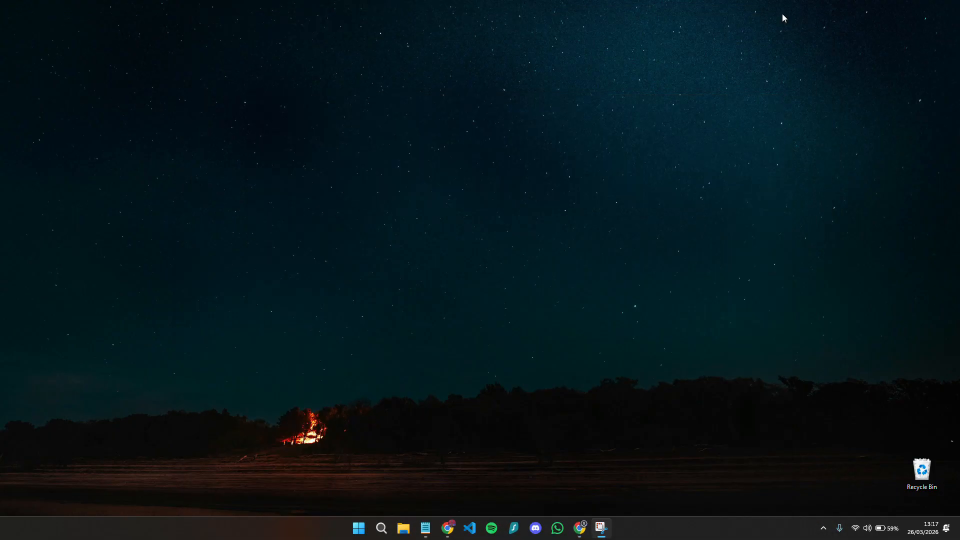
- Launch the VirtualBox 7.2.6 installer from the Downloads folder
left_click(400, 525)
left_click(325, 188)
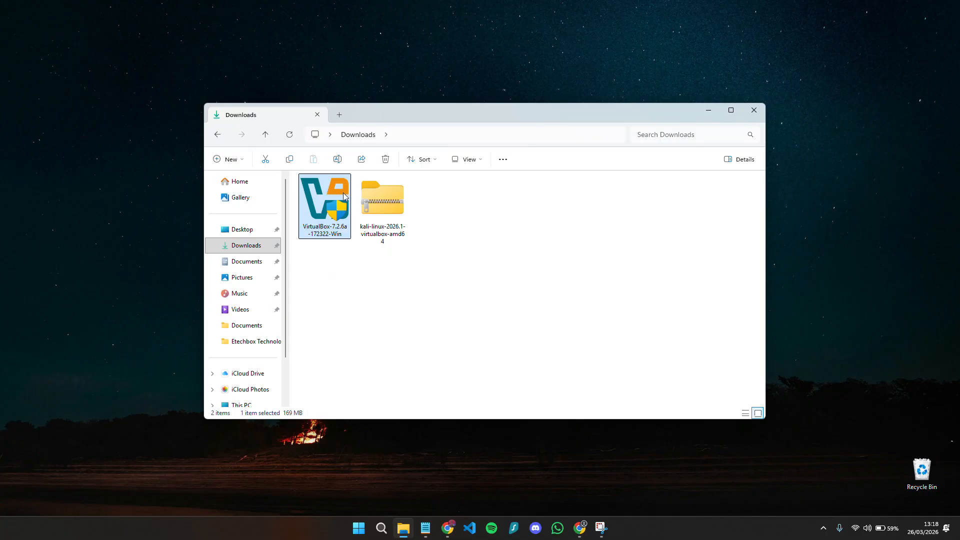
left_click(389, 203)
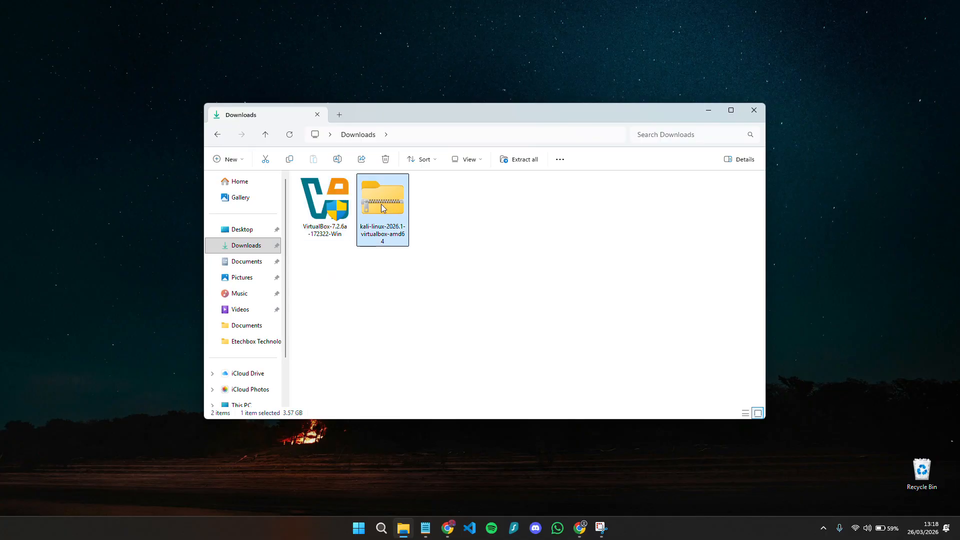
left_click(334, 210)
double_click(330, 210)
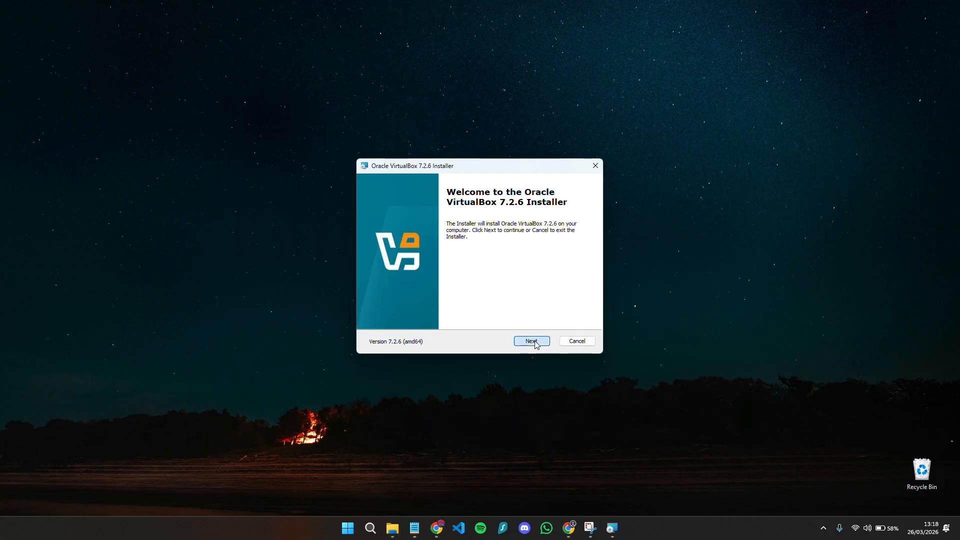
- Install VirtualBox with the licence accepted and default features, then finish setup
left_click(531, 339)
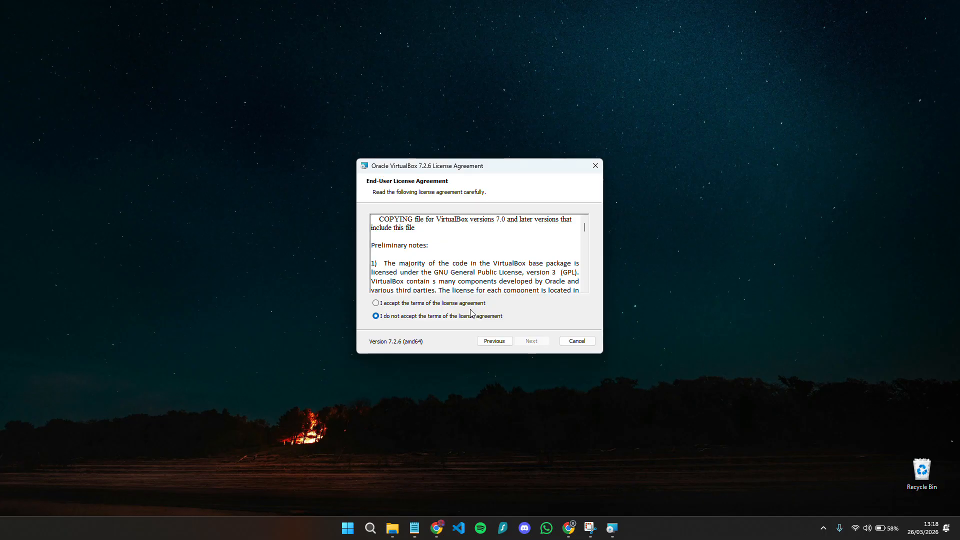
left_click(462, 303)
left_click(532, 341)
left_click(532, 341)
left_click(532, 341)
left_click(532, 341)
left_click(533, 341)
left_click(531, 341)
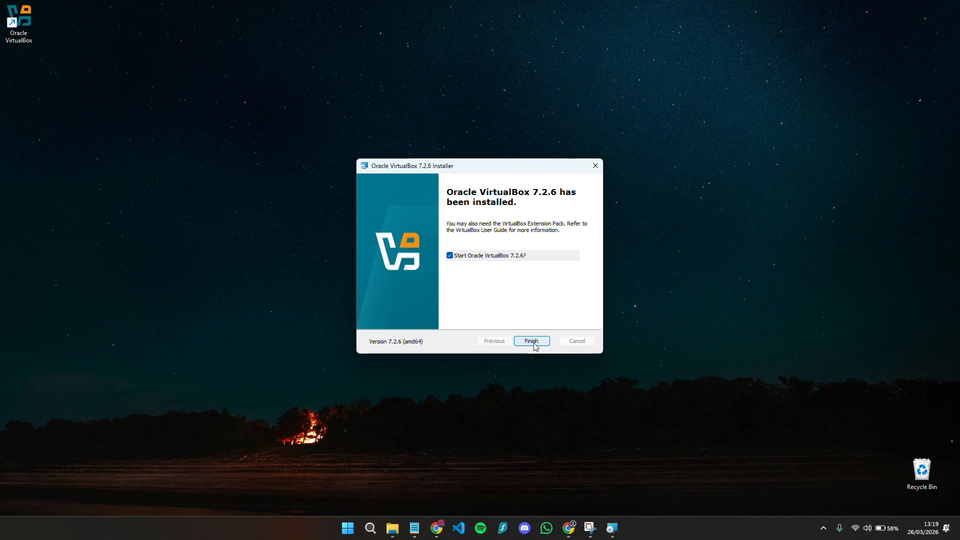
left_click(533, 343)
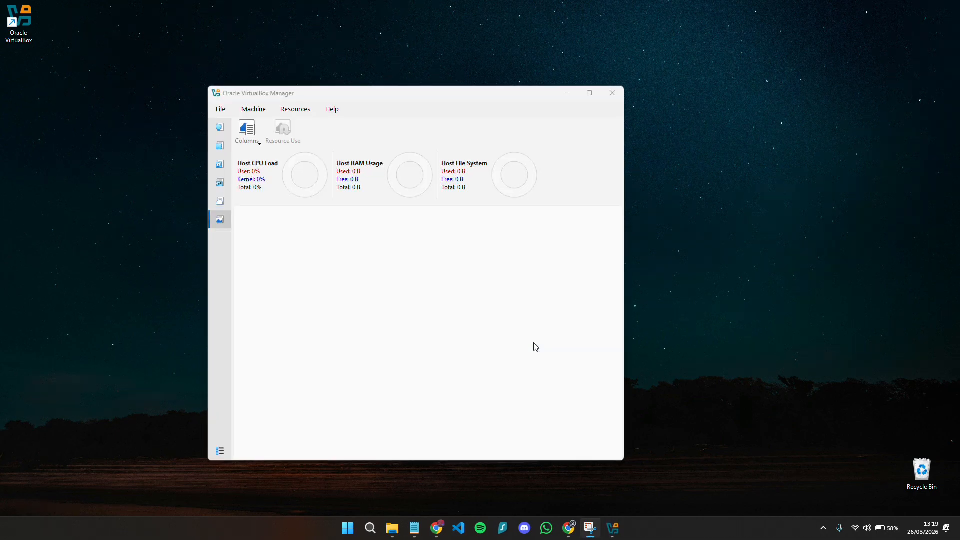
- Minimize VirtualBox Manager and reopen the Downloads folder in File Explorer
left_click(220, 127)
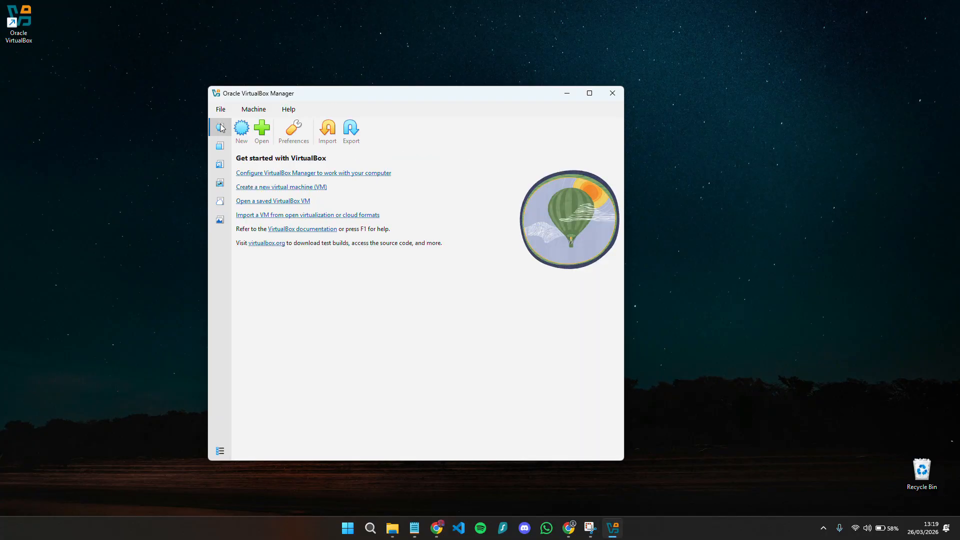
left_click(568, 94)
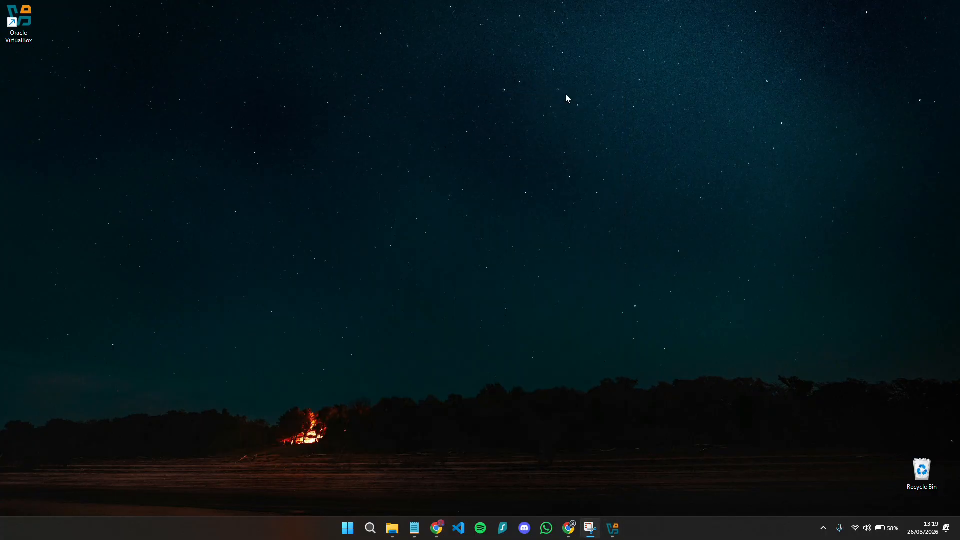
left_click(392, 526)
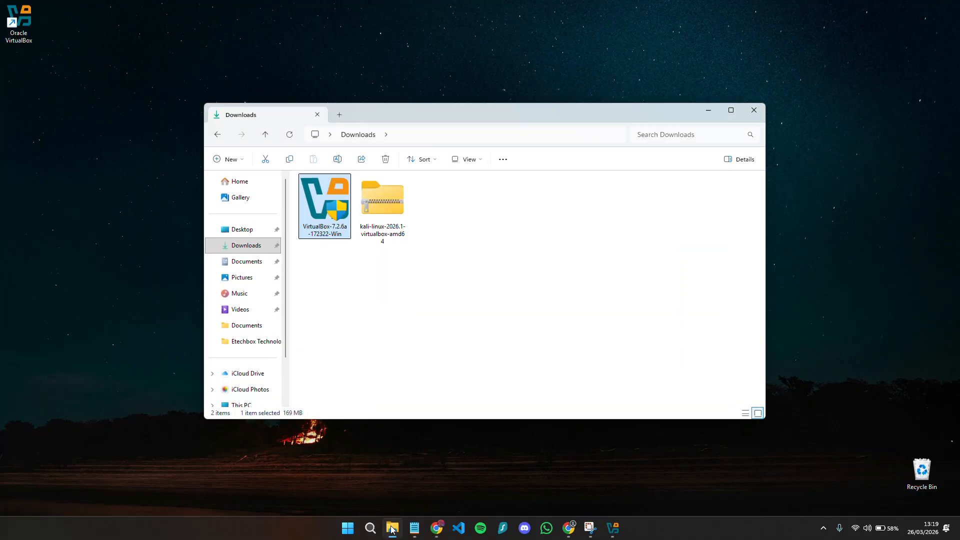
- Extract the Kali zip archive to its suggested folder
left_click(391, 219)
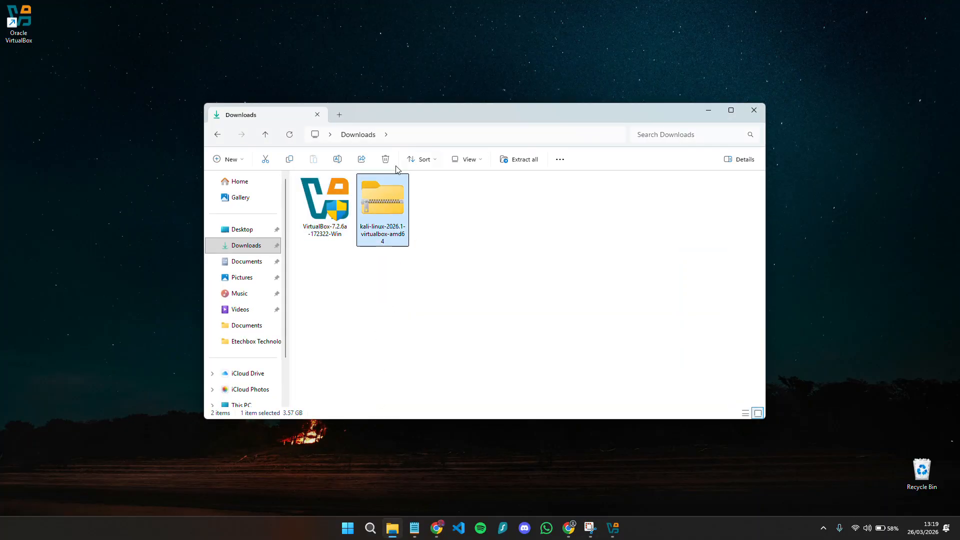
right_click(386, 198)
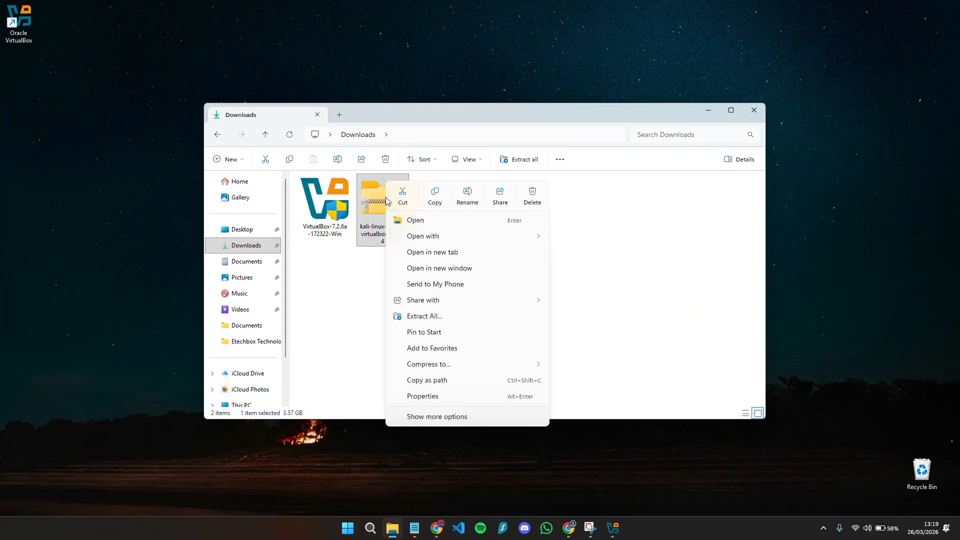
left_click(484, 317)
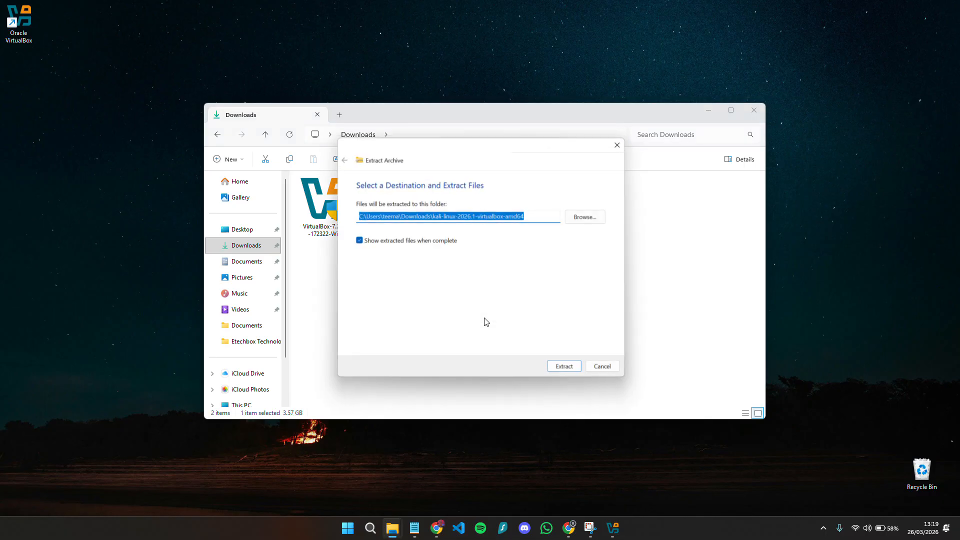
left_click(567, 371)
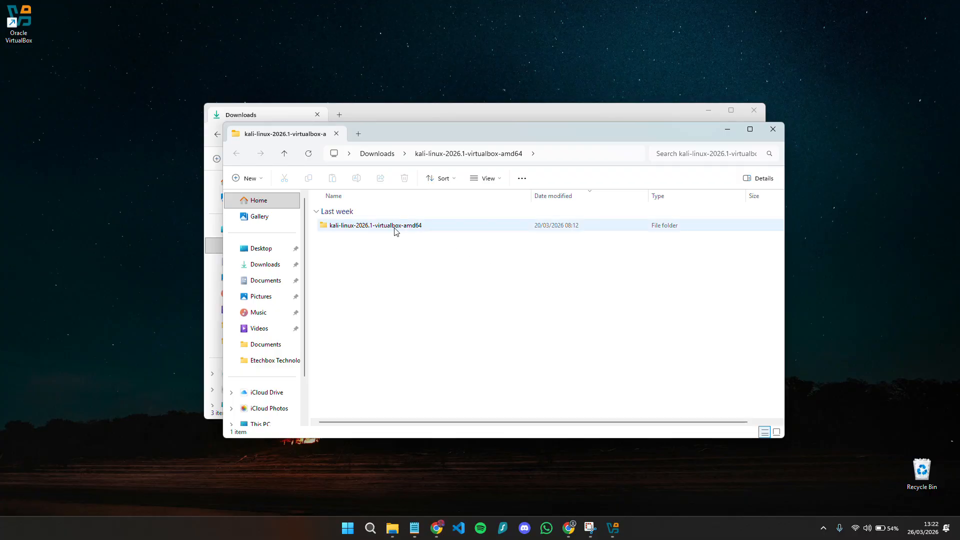
- Open the kali-linux-2026.1-virtualbox-amd64 .vbox machine definition in VirtualBox
double_click(373, 229)
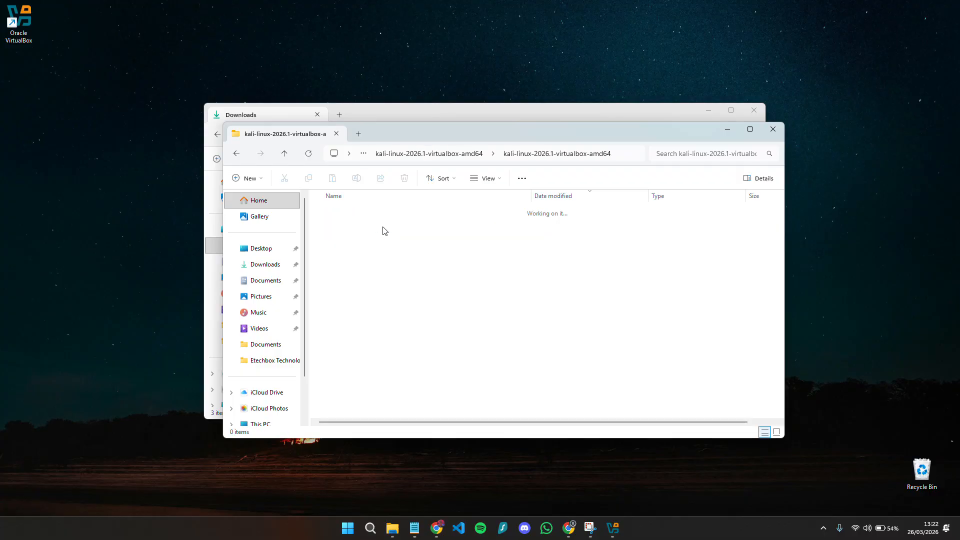
left_click(439, 231)
left_click(425, 239)
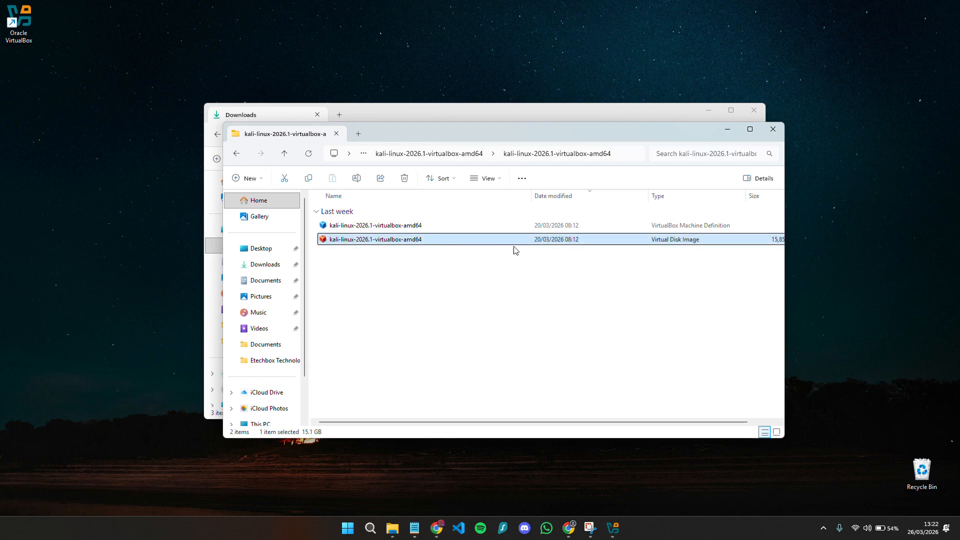
left_click(424, 225)
scroll(531, 287, "right", 2)
scroll(618, 251, "left", 2)
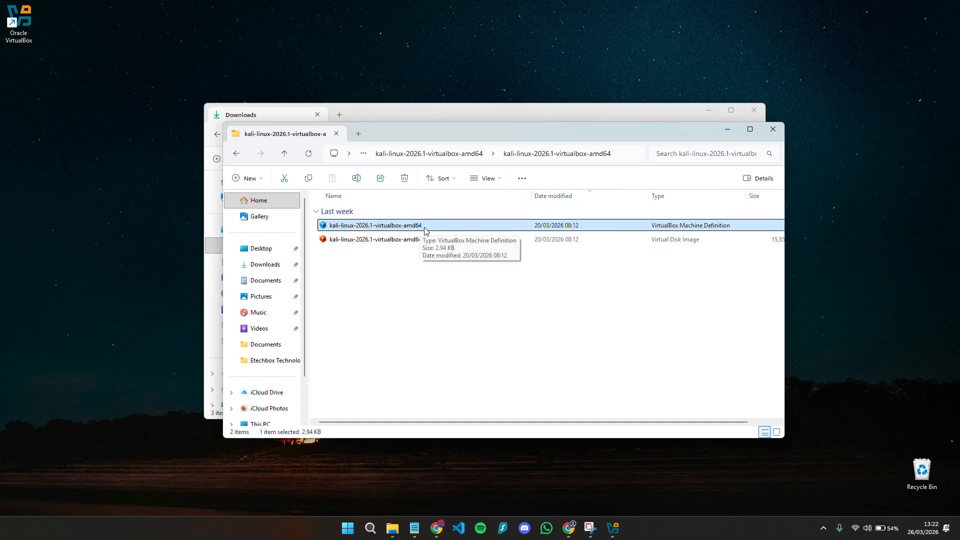
left_click(447, 238)
double_click(429, 226)
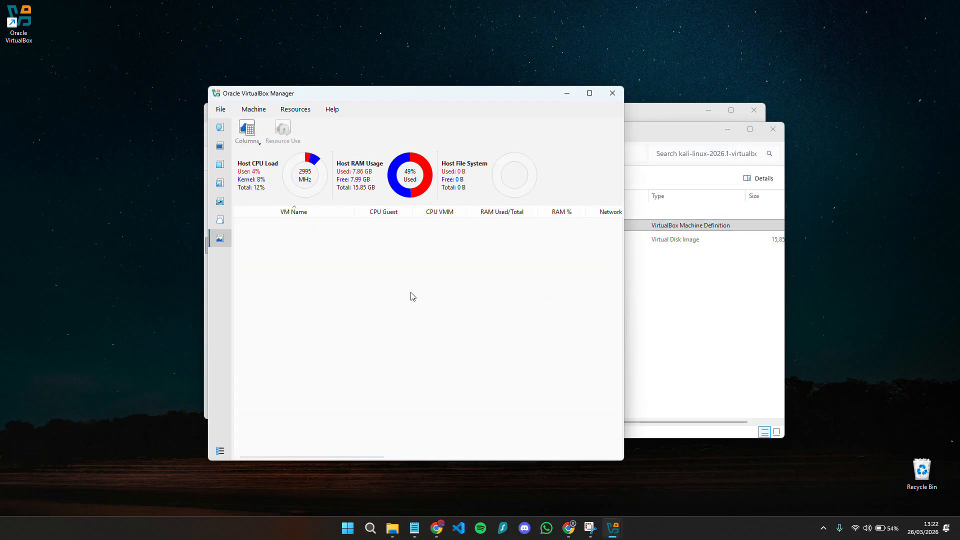
- Set the Kali VM's base memory to 4558 MB with 2 processors and save
left_click(219, 145)
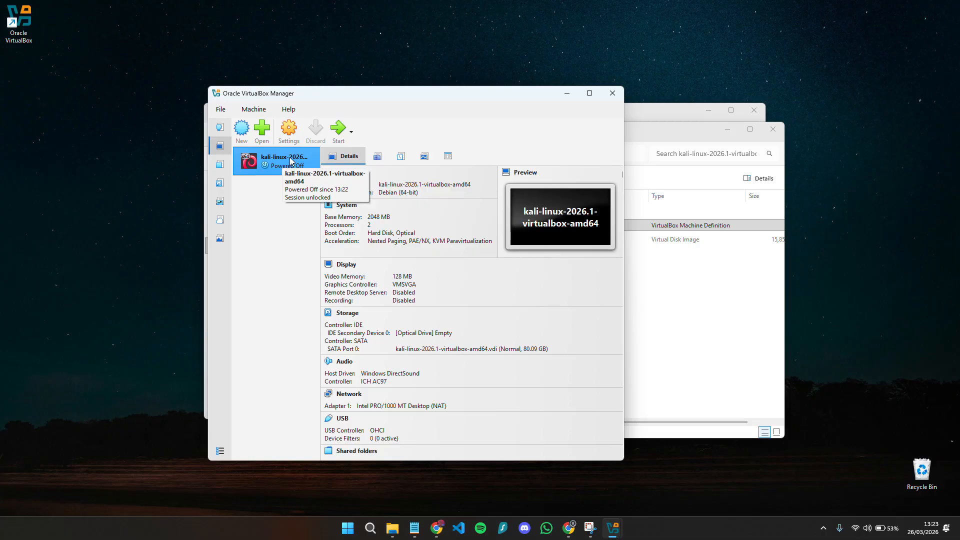
left_click(295, 128)
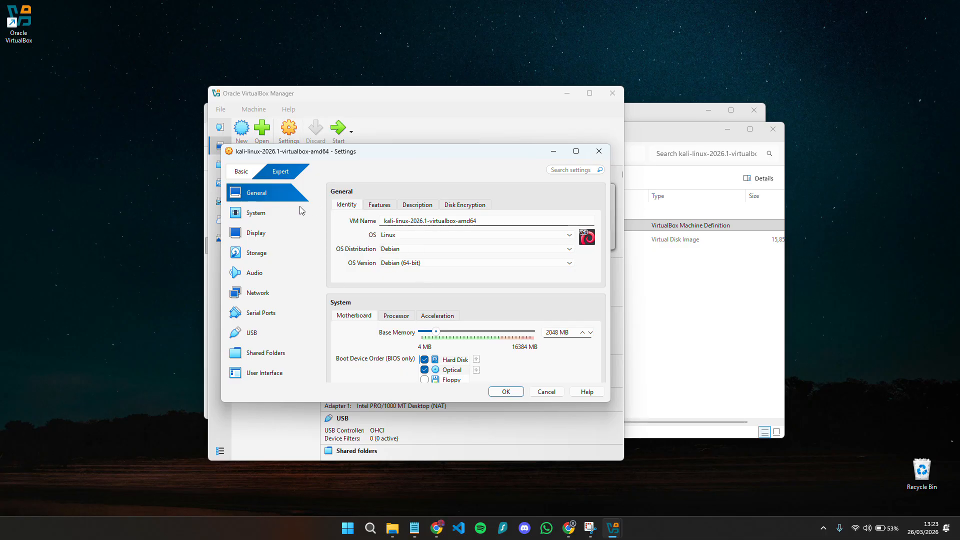
left_click(277, 211)
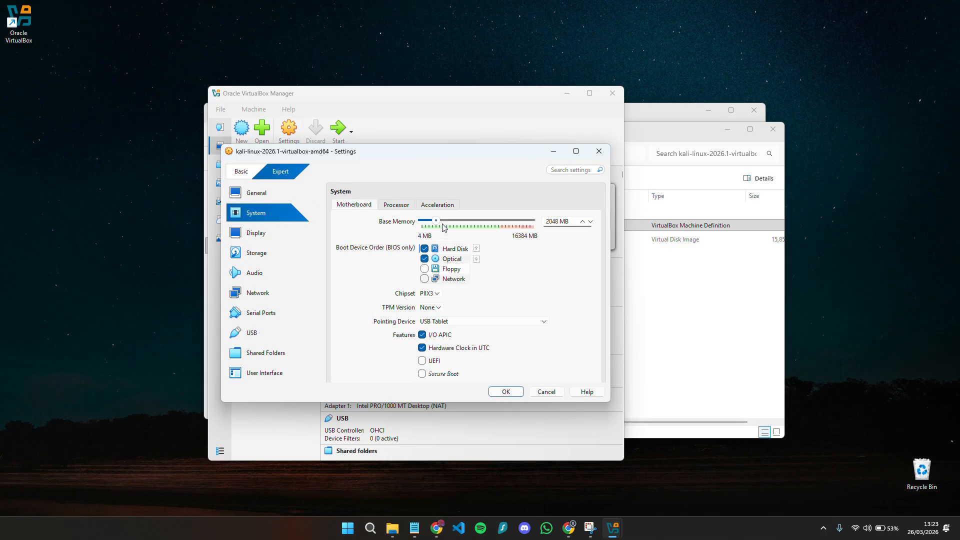
left_click_drag(440, 221, 455, 221)
left_click_drag(455, 222, 459, 221)
left_click_drag(459, 221, 453, 220)
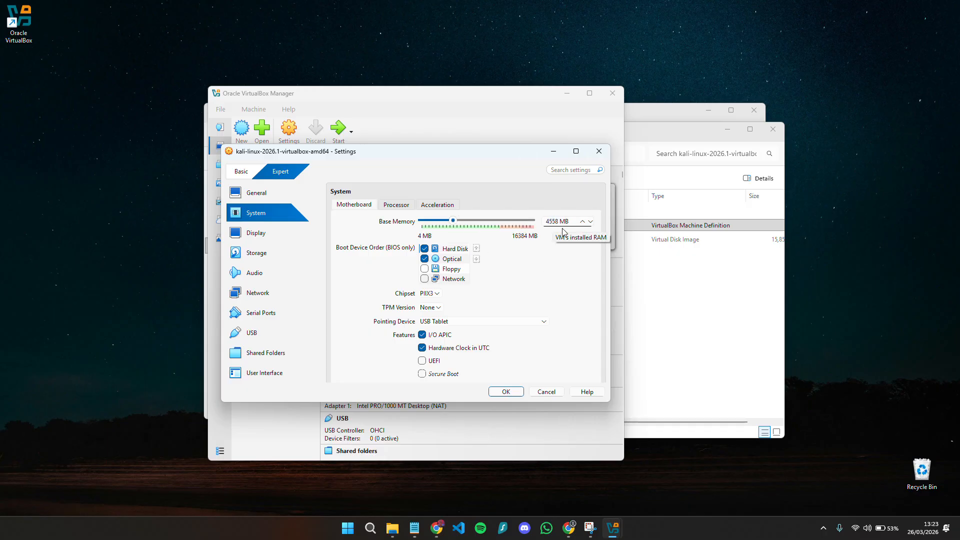
left_click(406, 205)
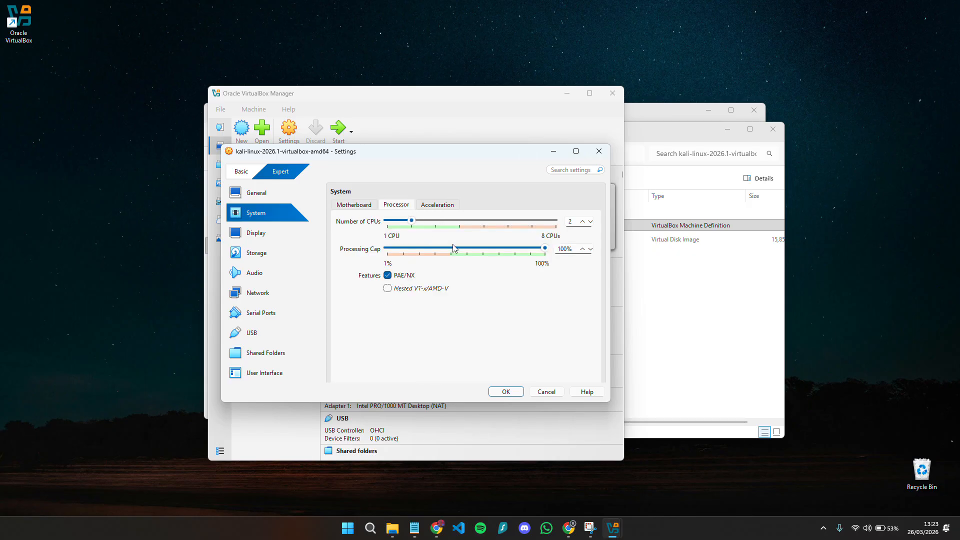
mouse_move(413, 225)
left_mouse_down()
mouse_move(565, 232)
mouse_move(424, 227)
left_mouse_up()
left_click(504, 393)
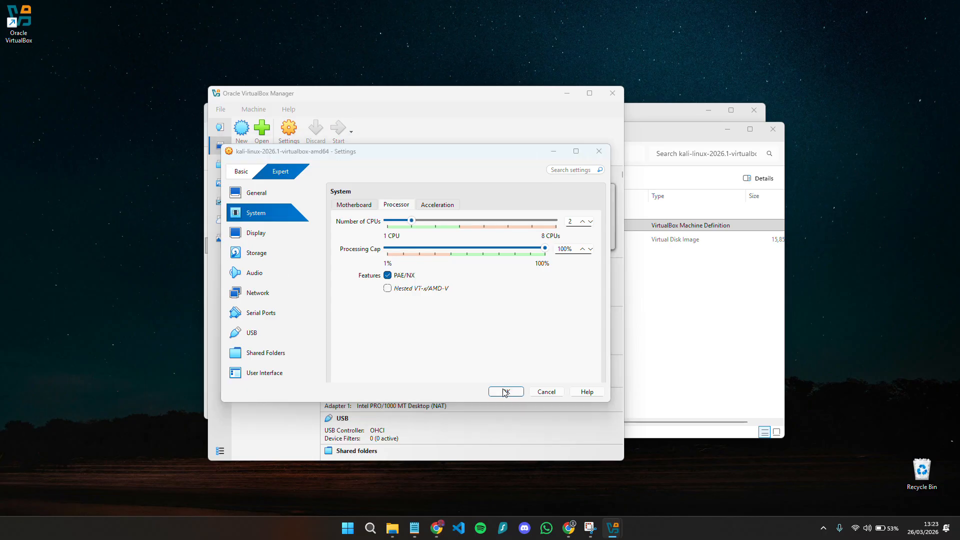
- Start the Kali VM and dismiss the startup notifications
left_click(338, 131)
left_click(339, 133)
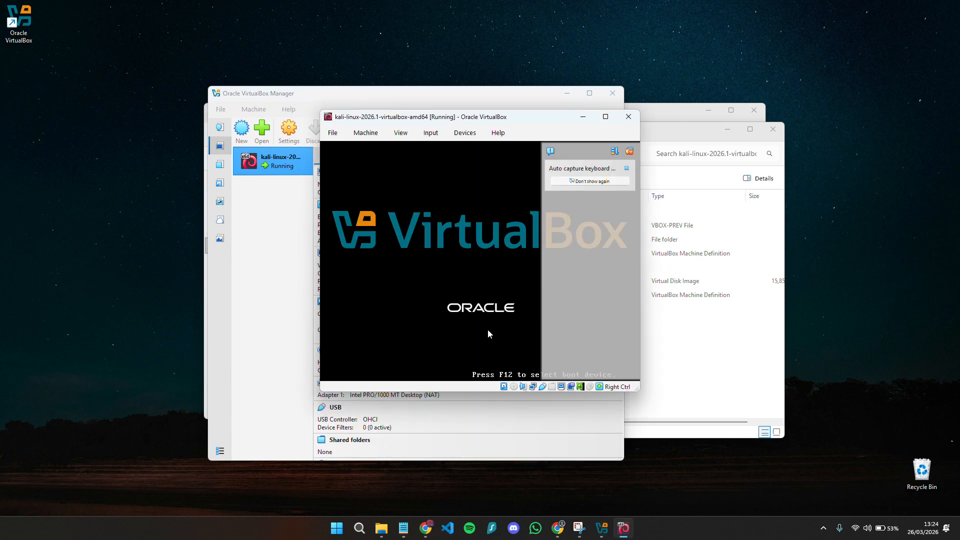
left_click(628, 152)
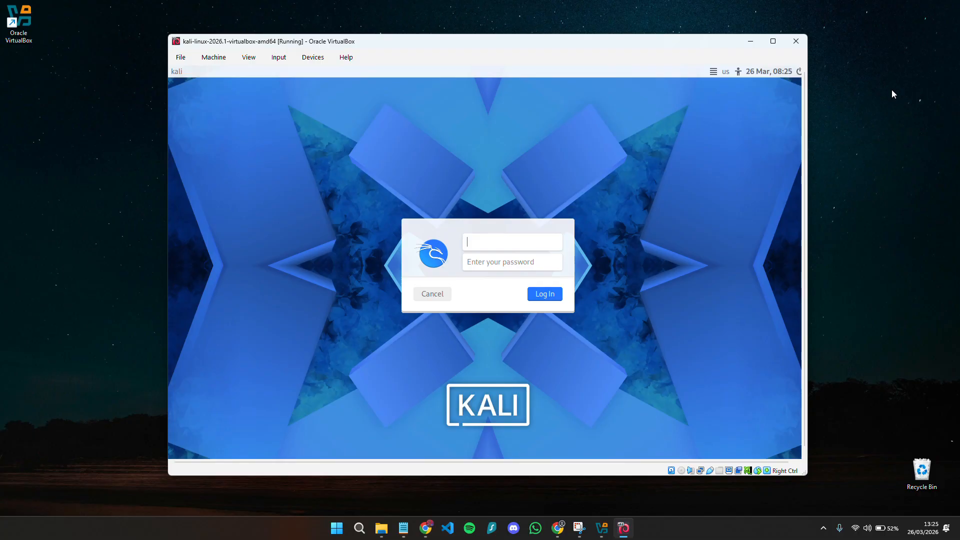
- Log in to Kali with the default username and password
type("kali")
key("Tab")
type("kali")
key("Return")
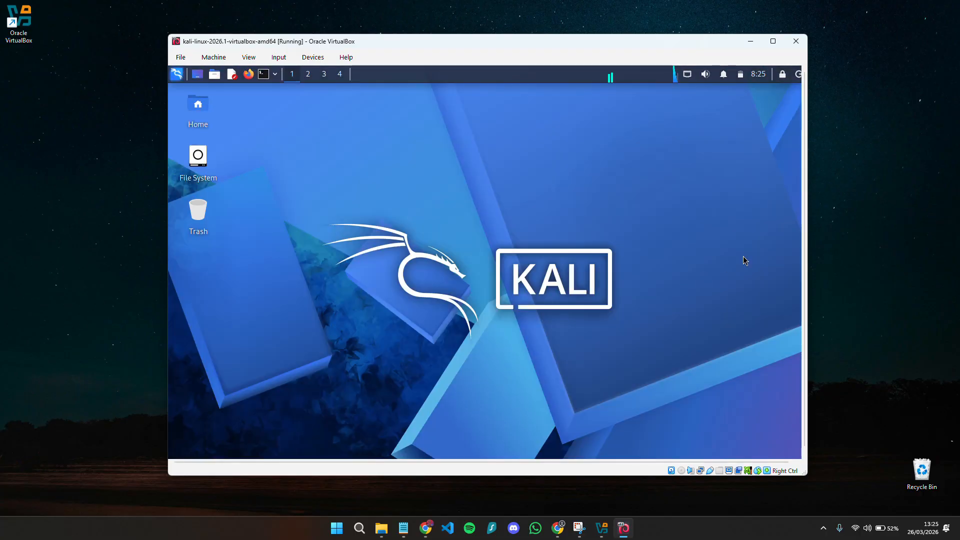
- Maximize the VM window and browse the Lateral Movement tools category
left_click(773, 41)
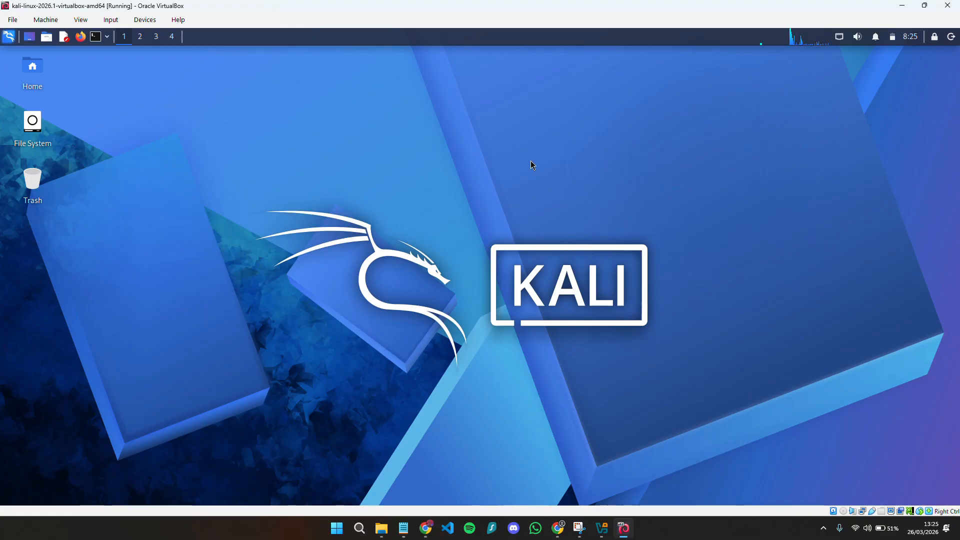
left_click(9, 36)
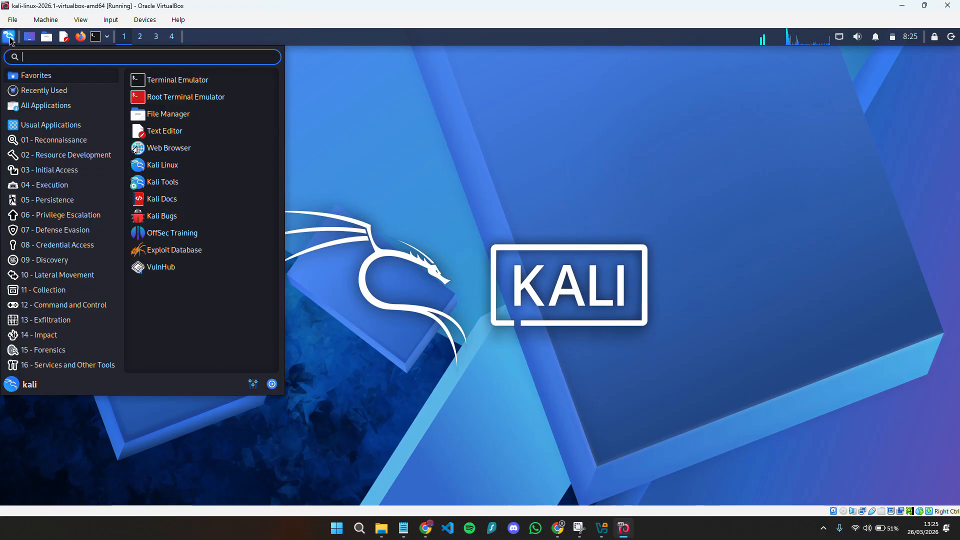
left_click(55, 274)
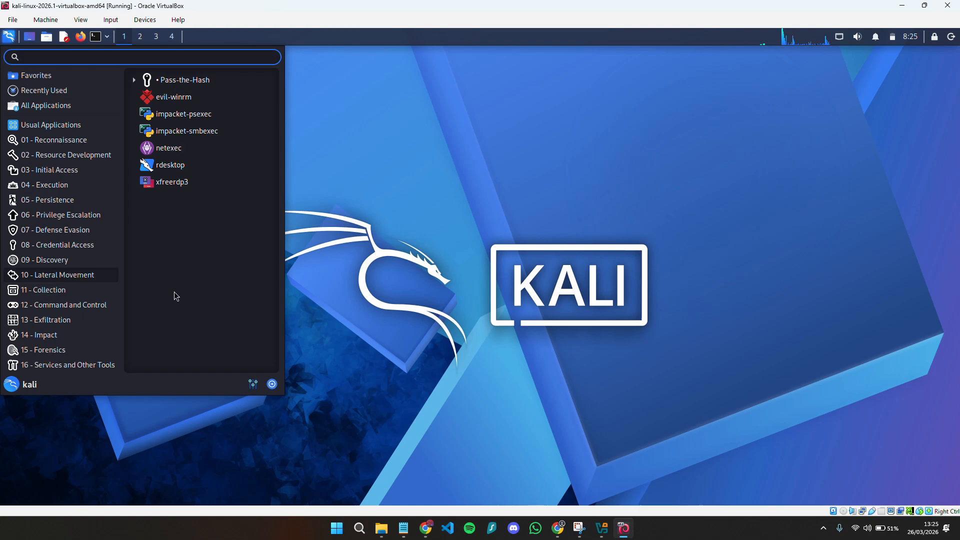
left_click(475, 183)
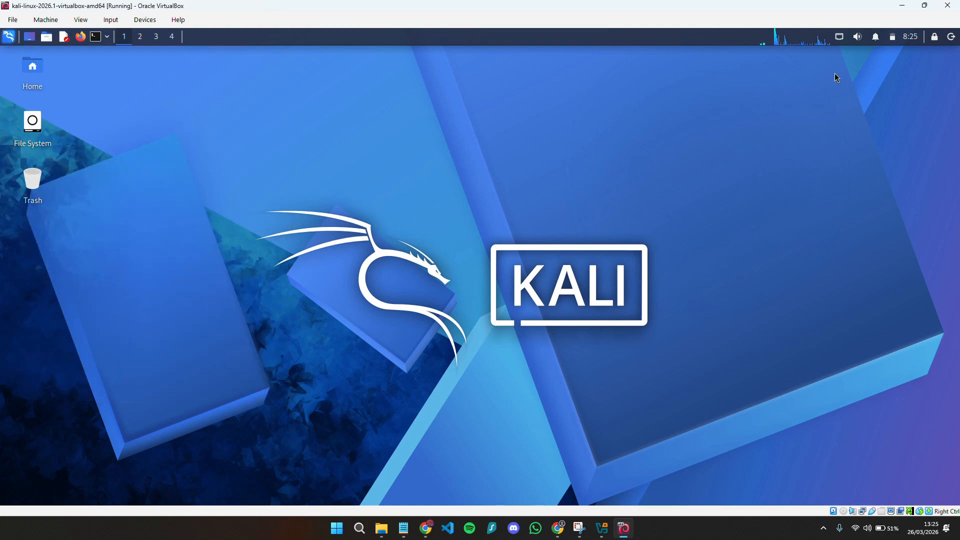
- Restore the VM window and power off the Kali machine
left_click(924, 5)
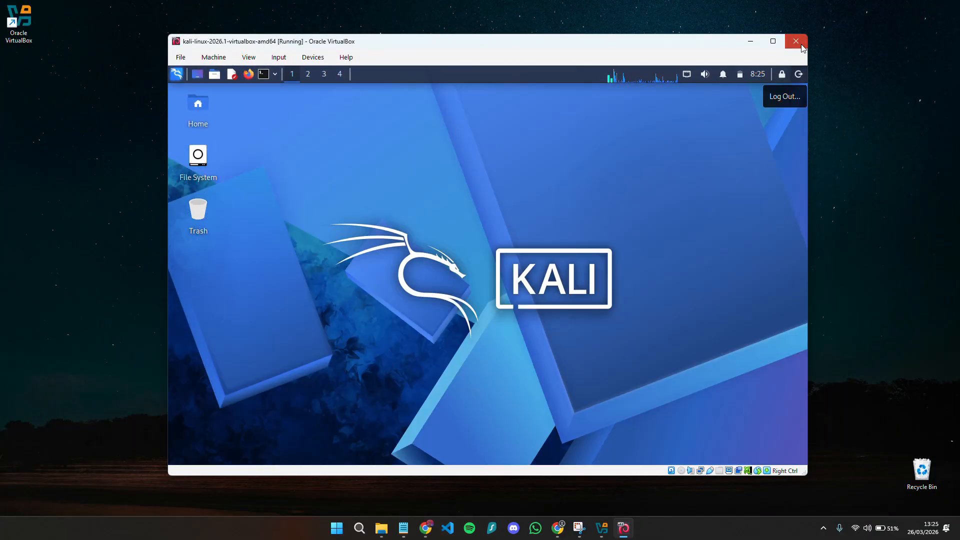
left_click(796, 41)
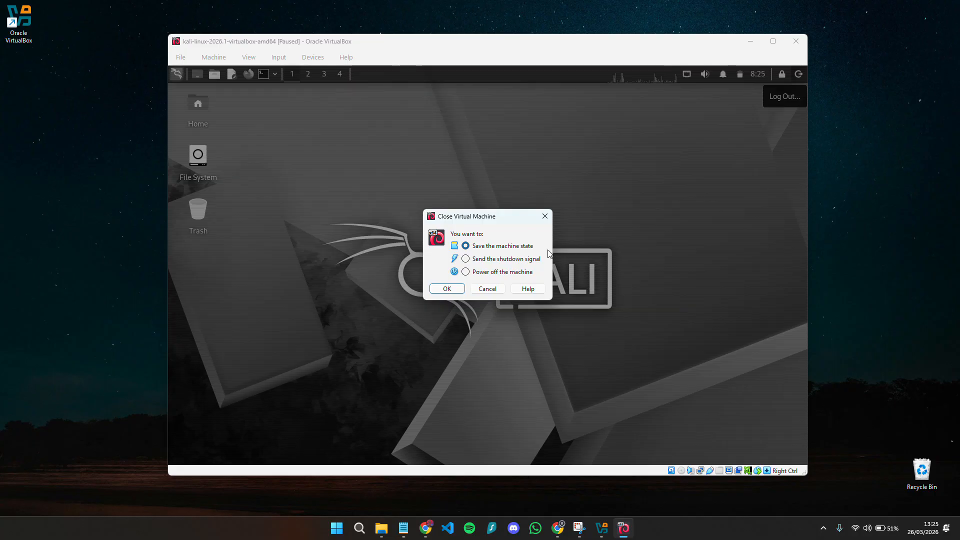
left_click(457, 291)
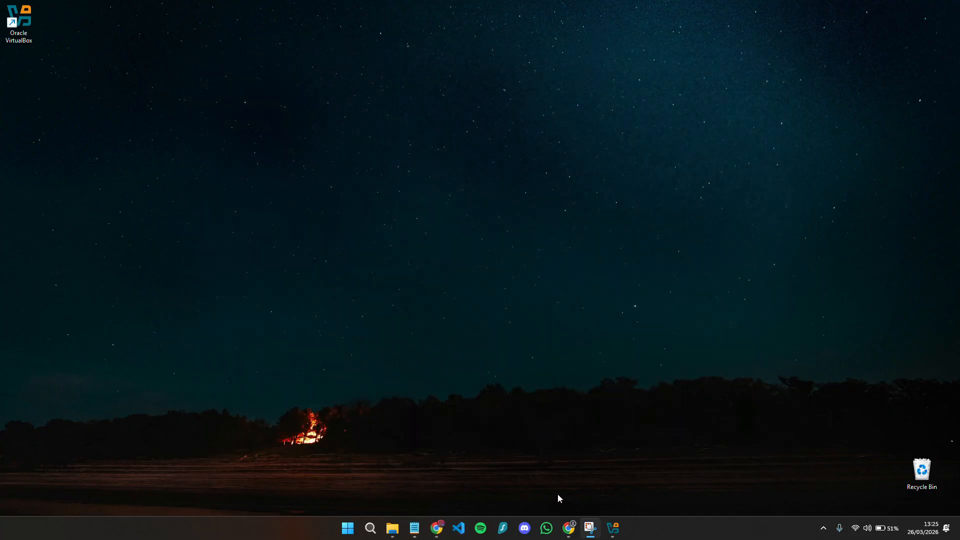
left_click(569, 527)
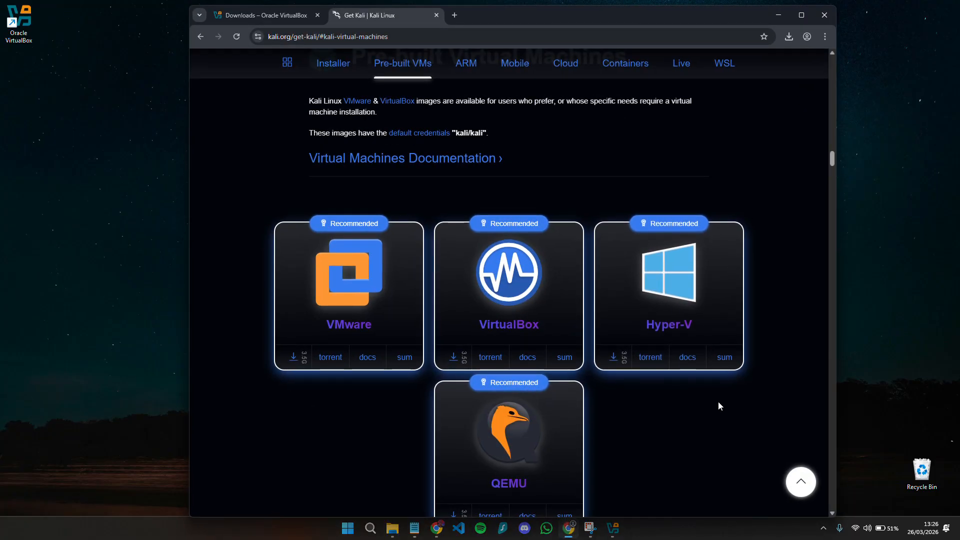
- Go to kali.org's Installer Images section with x86_64 selected
left_click(347, 73)
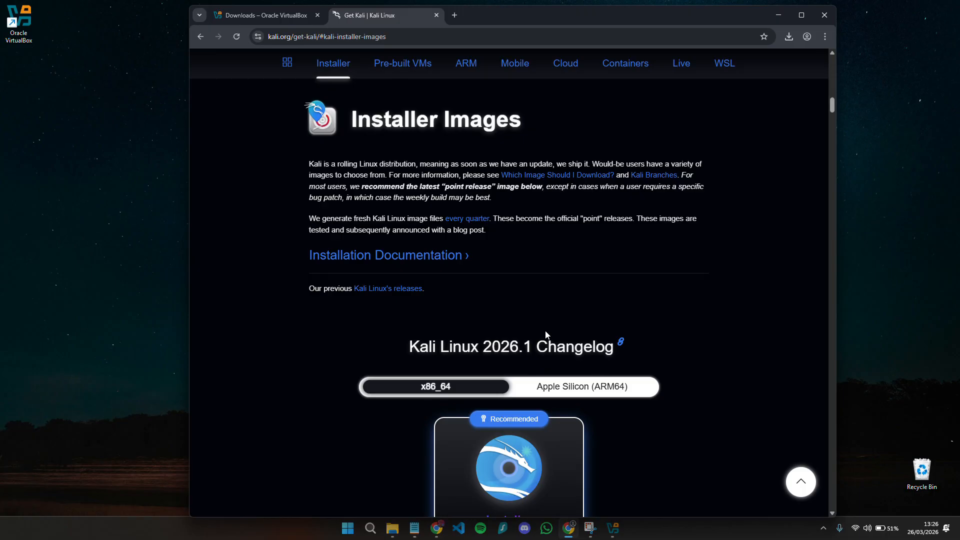
scroll(545, 331, "down", 4)
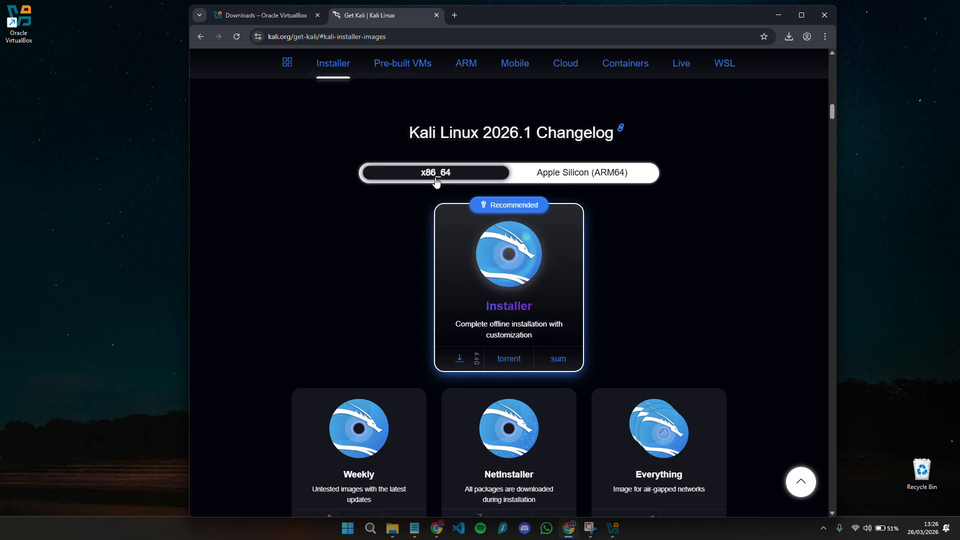
left_click(566, 178)
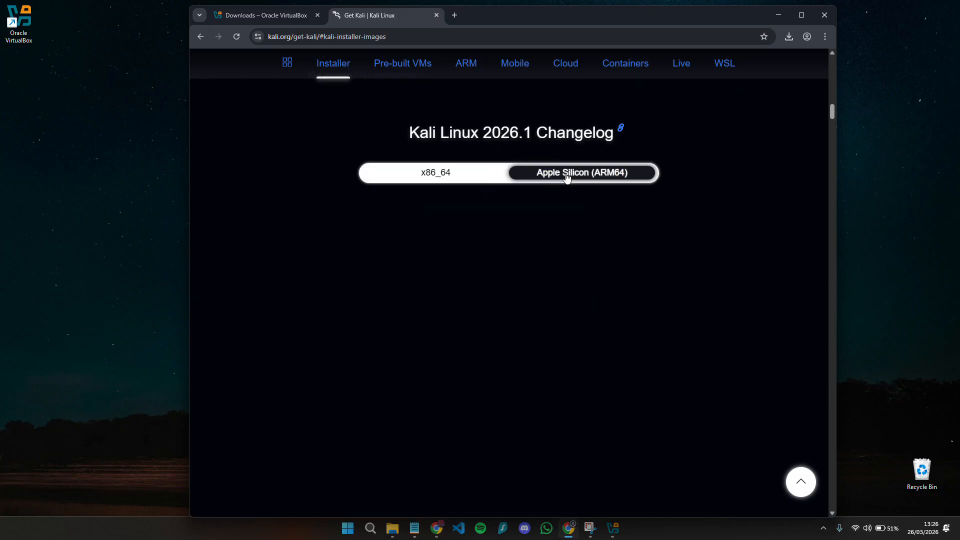
left_click(436, 176)
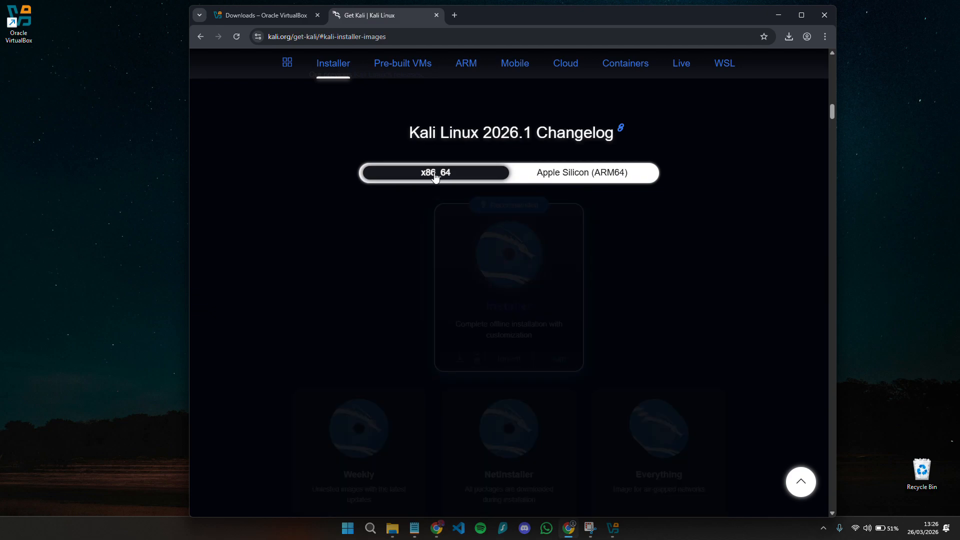
scroll(492, 263, "down", 2)
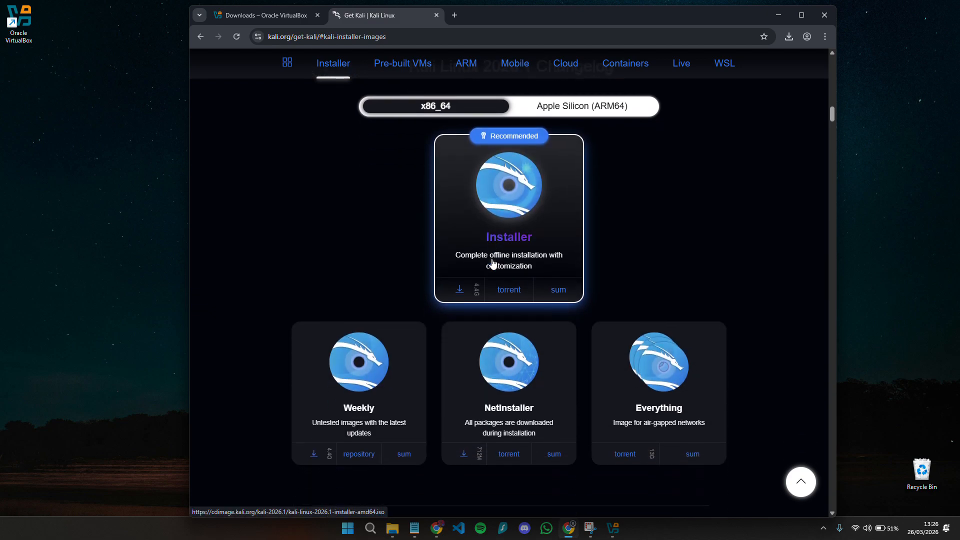
- Start then cancel the Kali 2026.1 Installer ISO download, and close Chrome
left_click(496, 214)
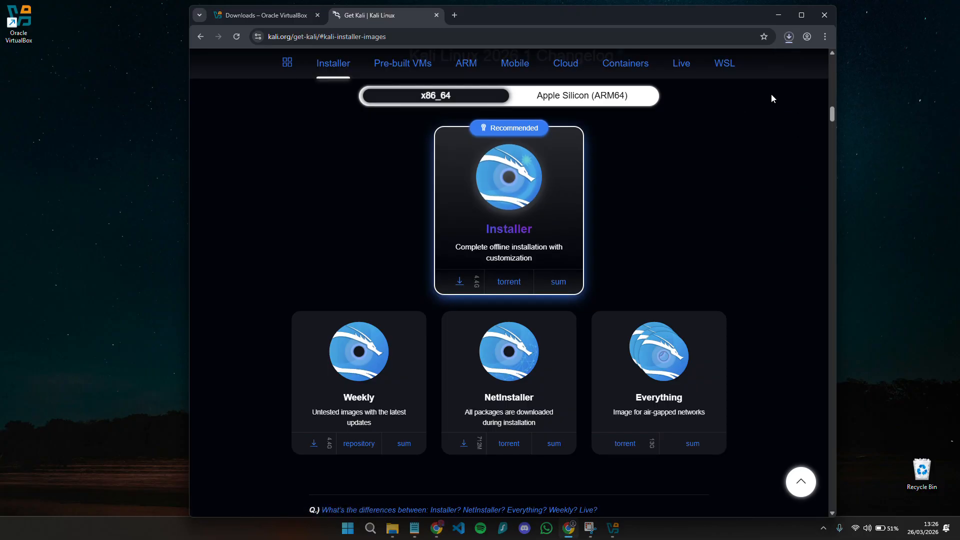
left_click(787, 40)
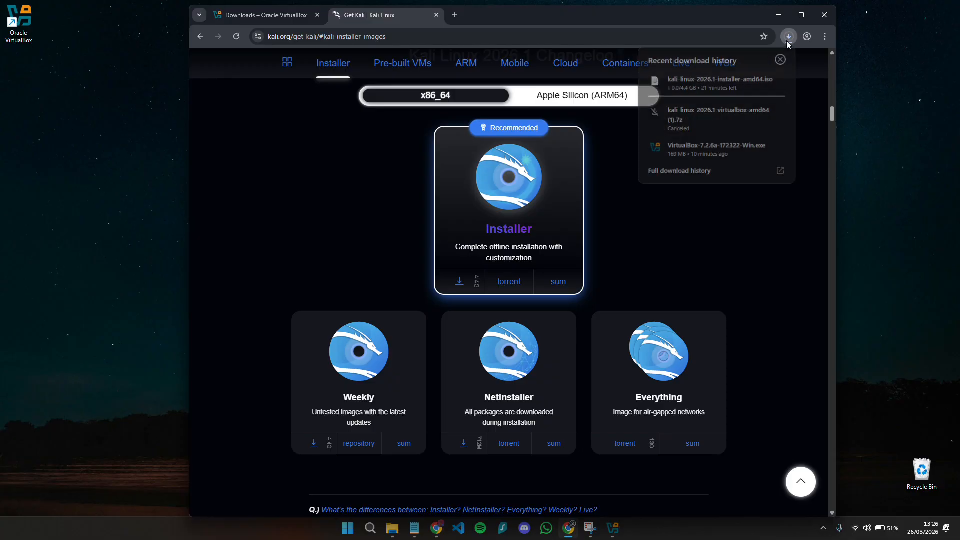
left_click(780, 81)
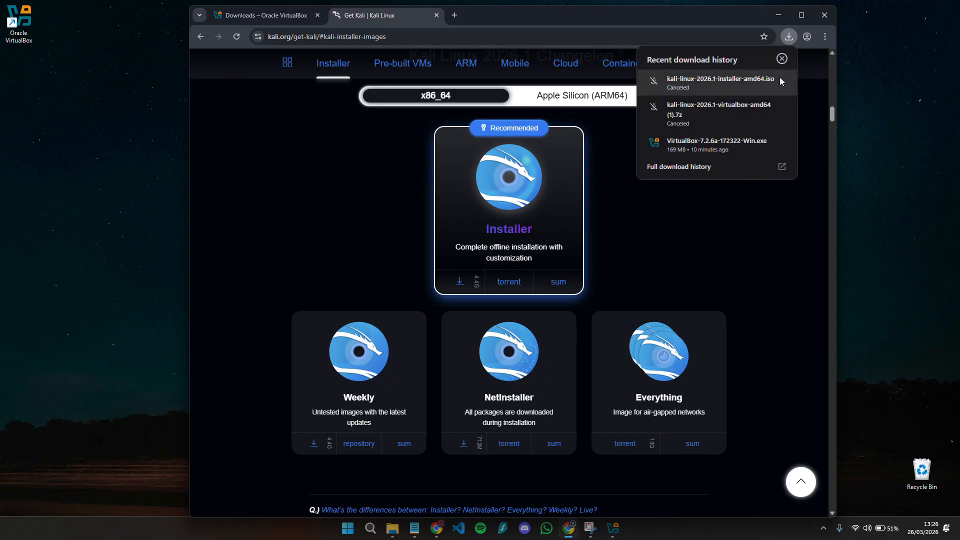
left_click(826, 14)
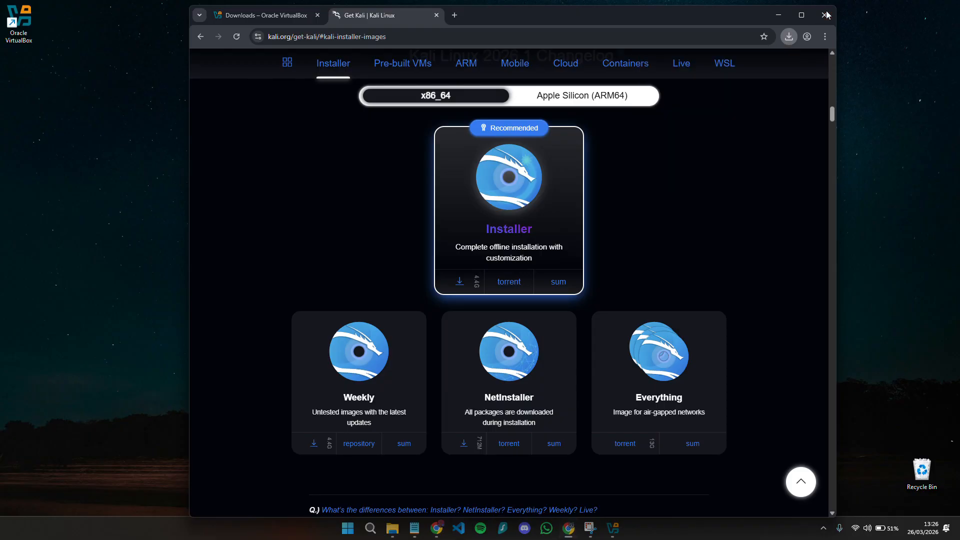
left_click(826, 12)
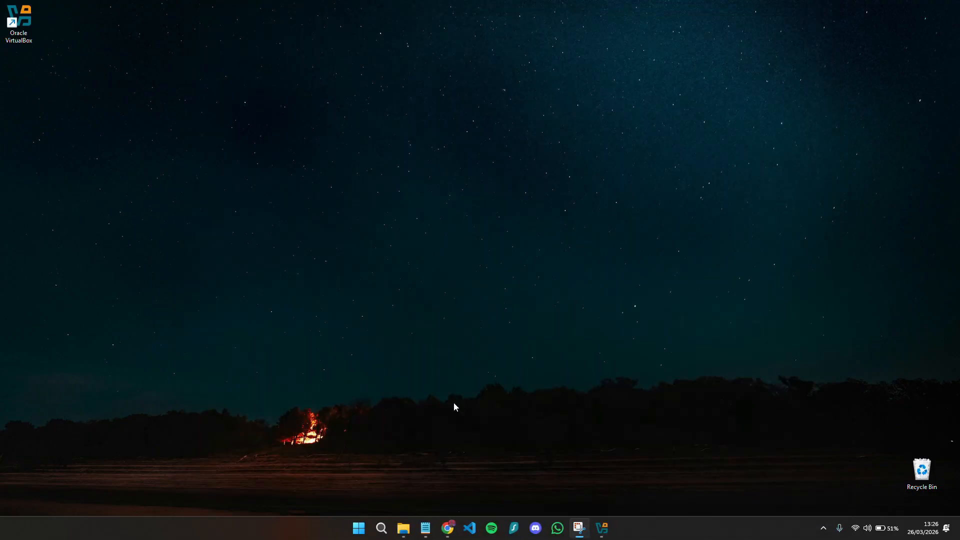
left_click(403, 528)
- Select the Kali installer ISO and move VirtualBox Manager to the right of Explorer
left_click(497, 192)
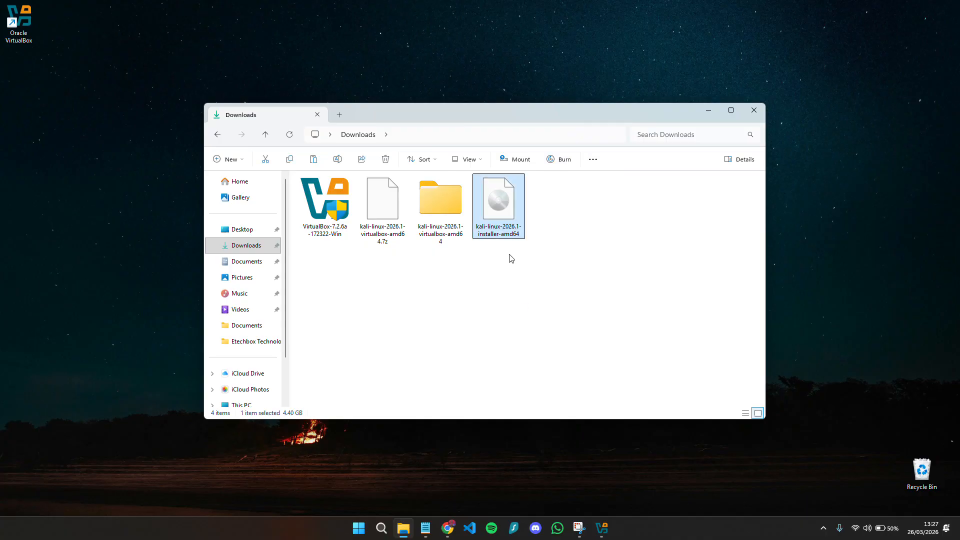
left_click(601, 528)
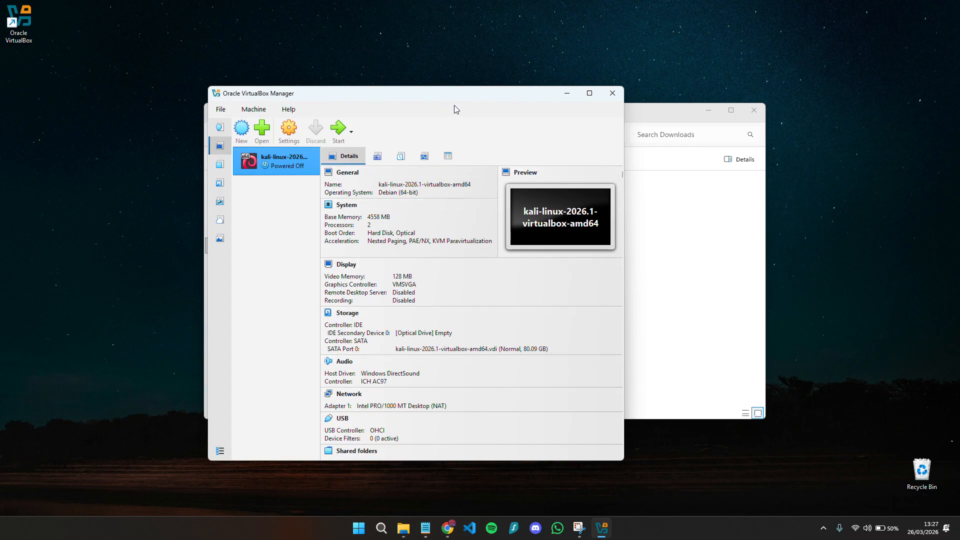
left_click_drag(462, 95, 649, 86)
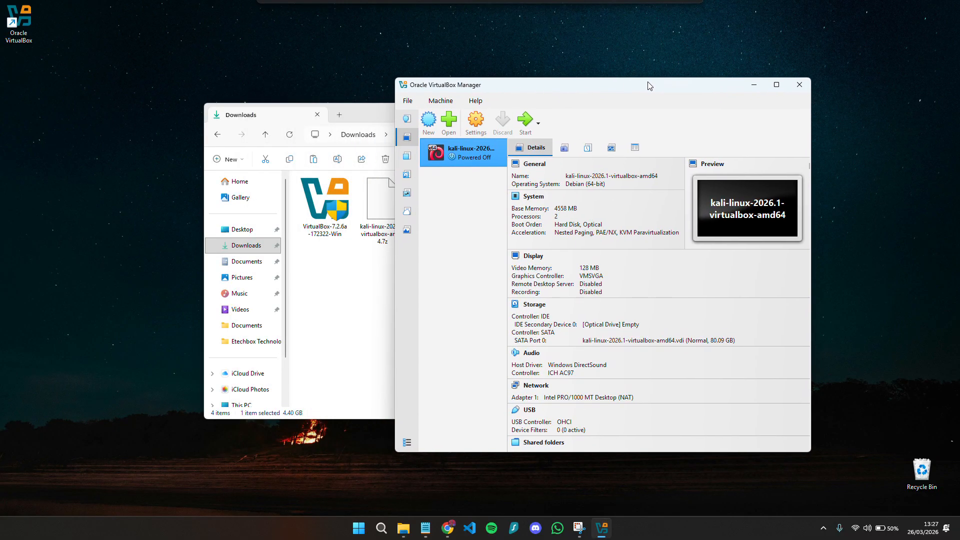
left_click(428, 123)
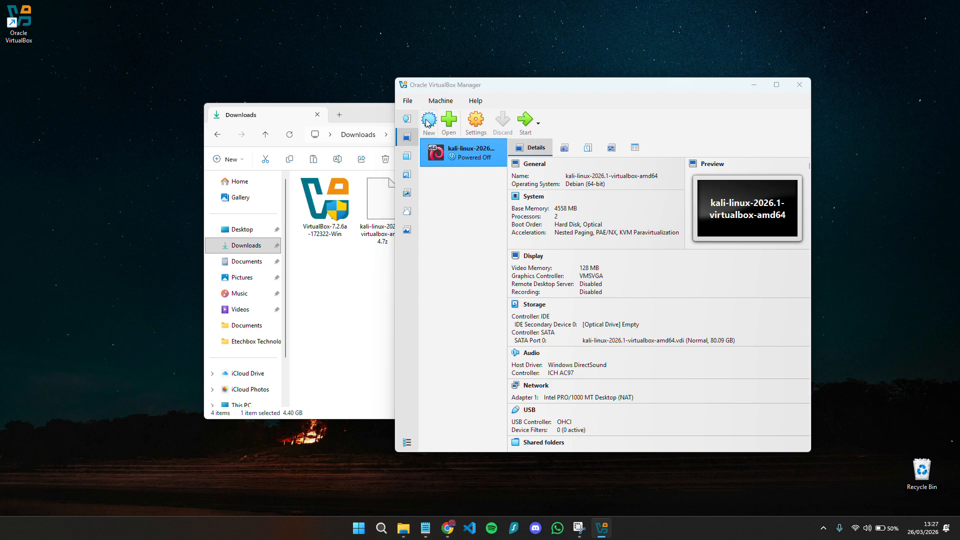
- Name the new VM 'Kali Linux 2026.1', type Linux, Debian (64-bit), and show hardware settings
type("Kali Linux 2026.1")
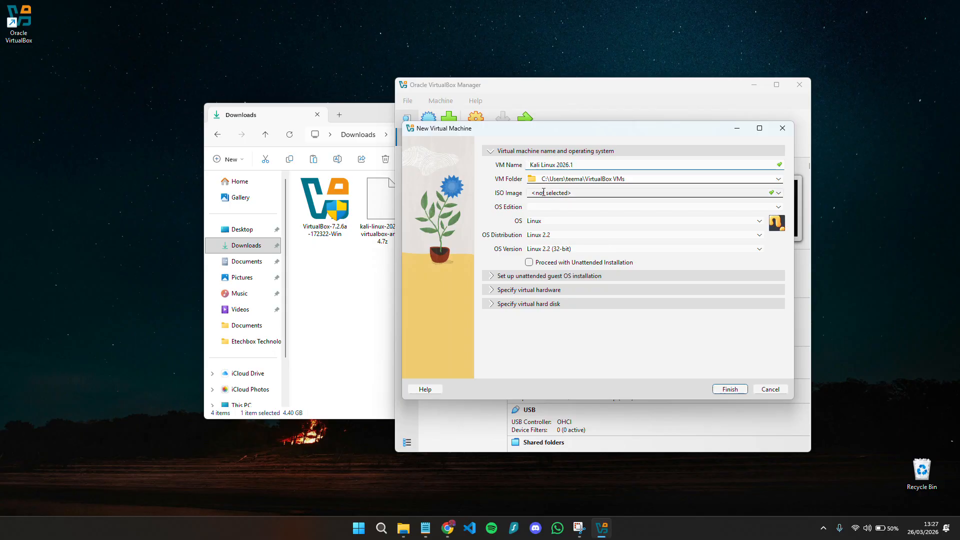
left_click(552, 222)
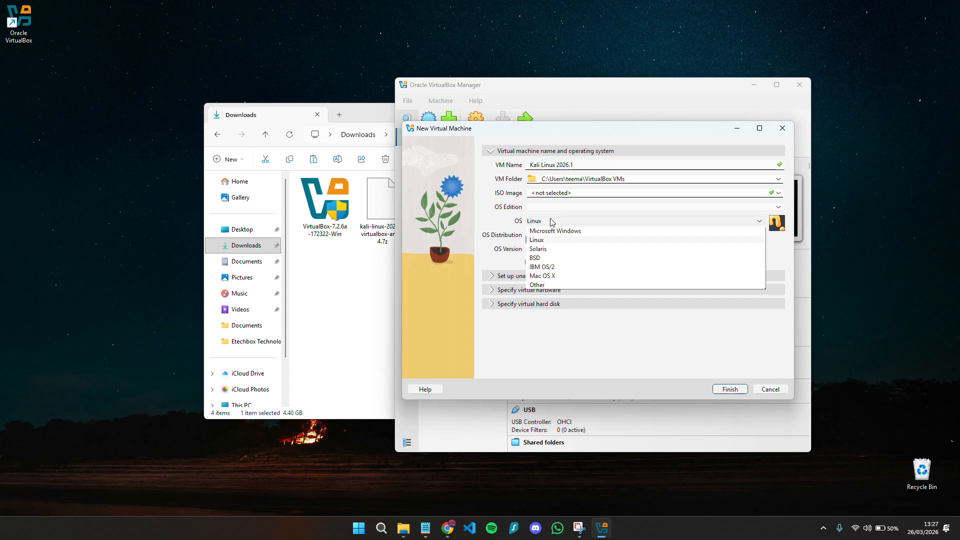
left_click(552, 222)
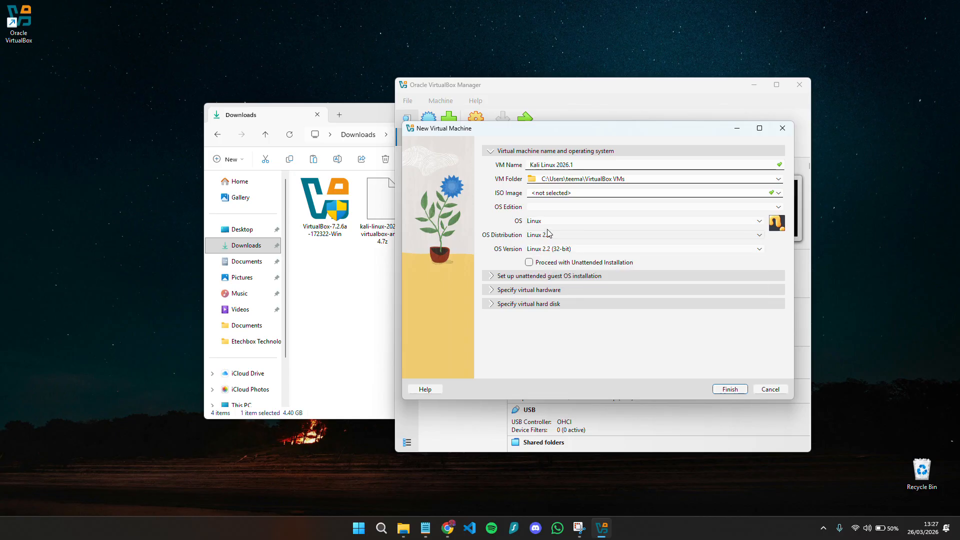
left_click(548, 234)
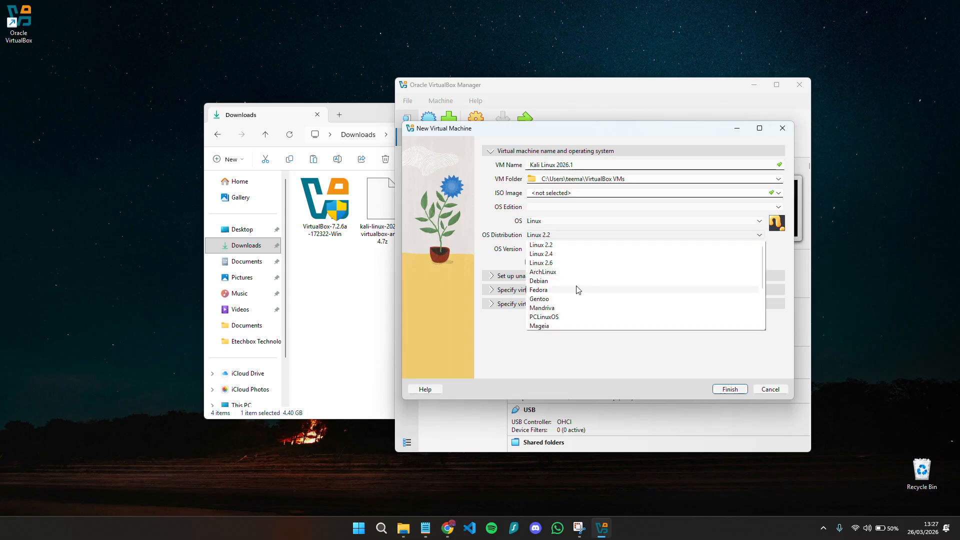
left_click(570, 281)
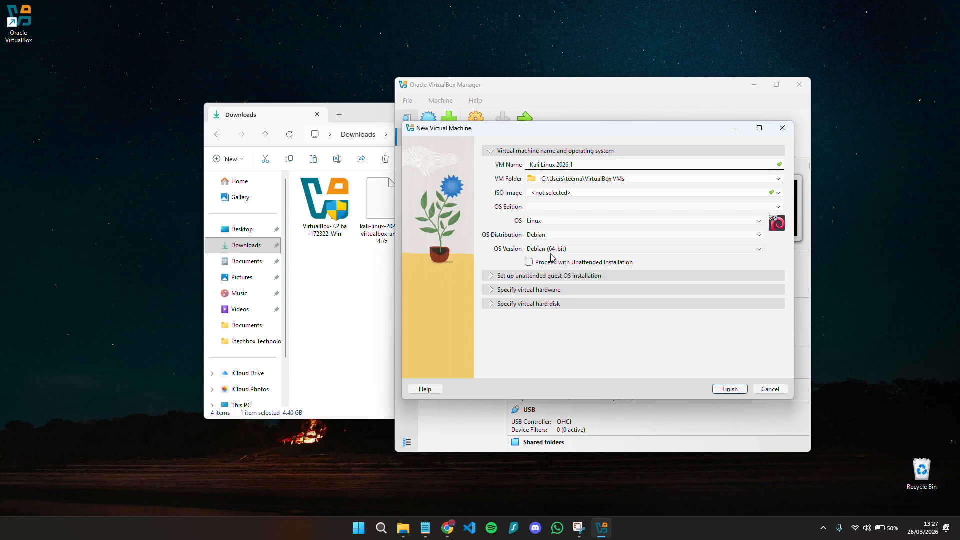
left_click(564, 250)
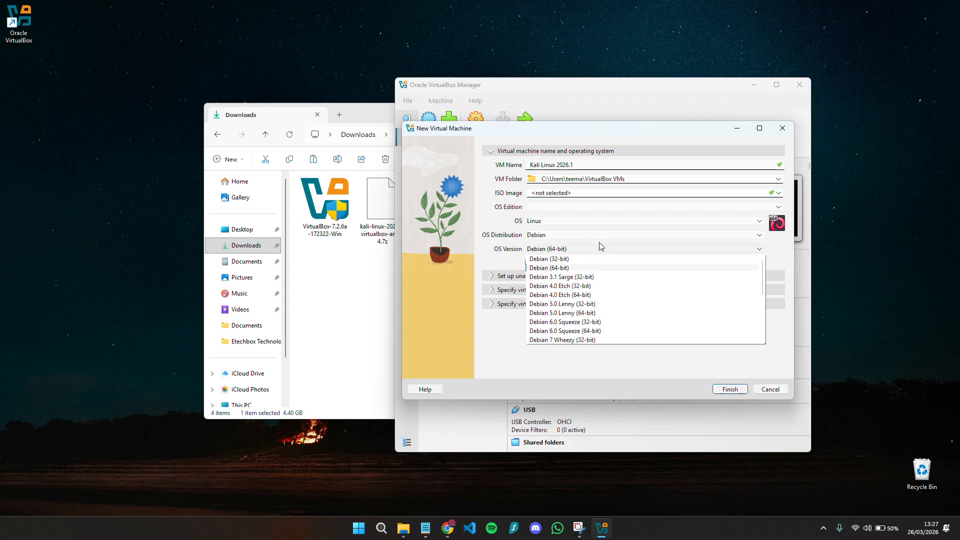
left_click(489, 326)
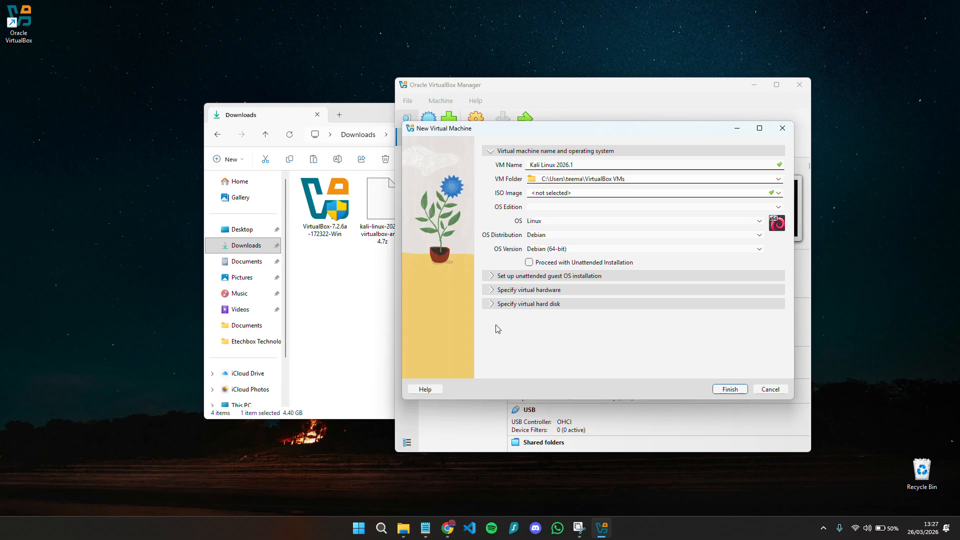
left_click(531, 291)
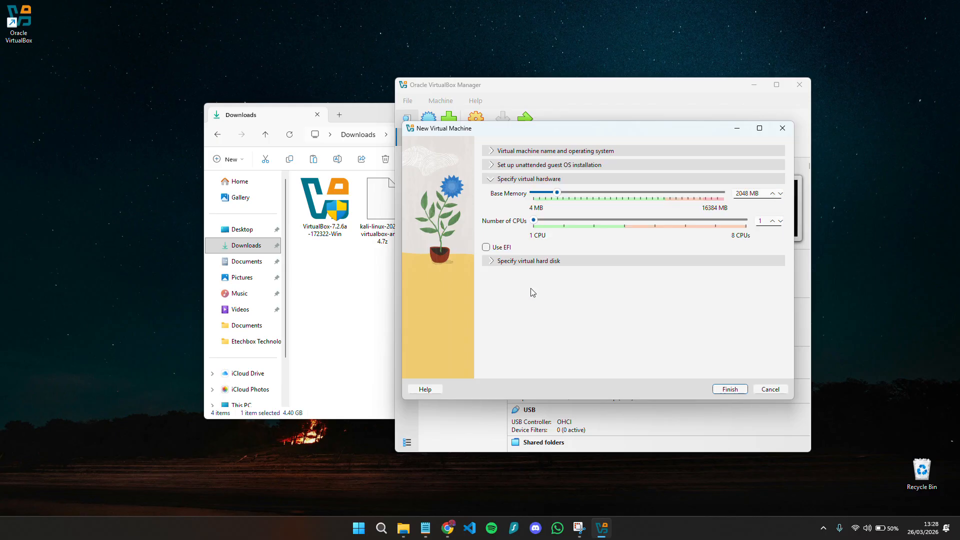
- Create the VM with 4096 MB base memory, 2 CPUs and a 35.74 GB virtual disk
left_click_drag(559, 196, 583, 197)
left_click(568, 219)
left_click(523, 263)
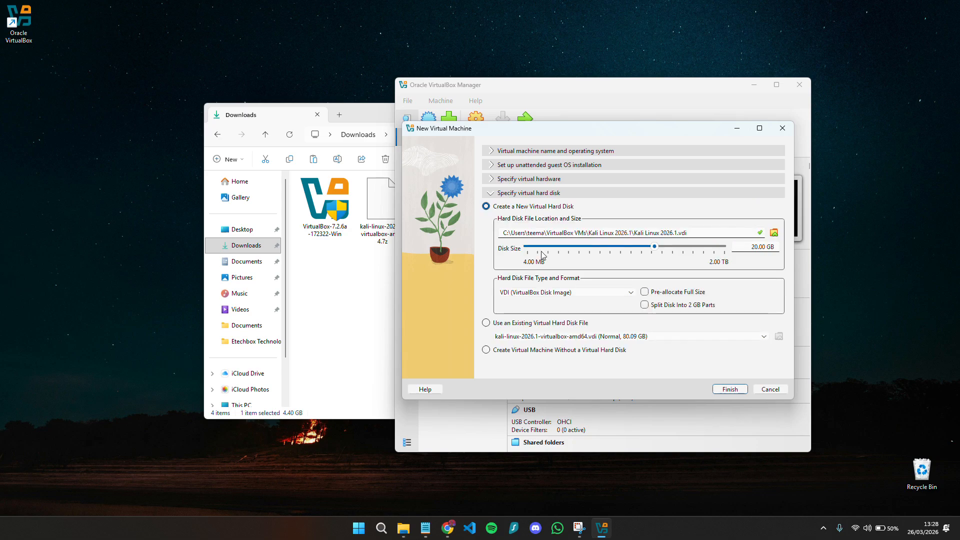
mouse_move(655, 248)
left_mouse_down()
mouse_move(701, 254)
mouse_move(666, 253)
left_mouse_up()
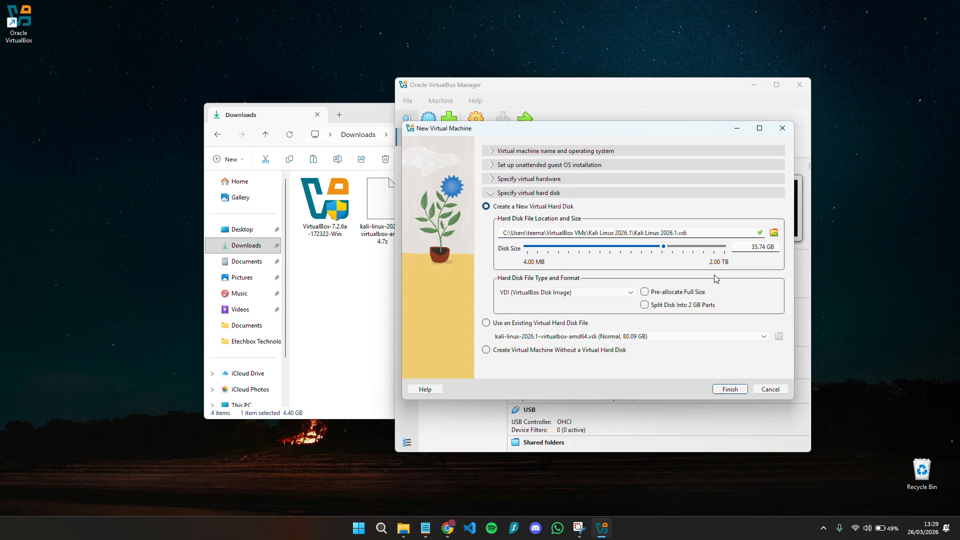
left_click(730, 389)
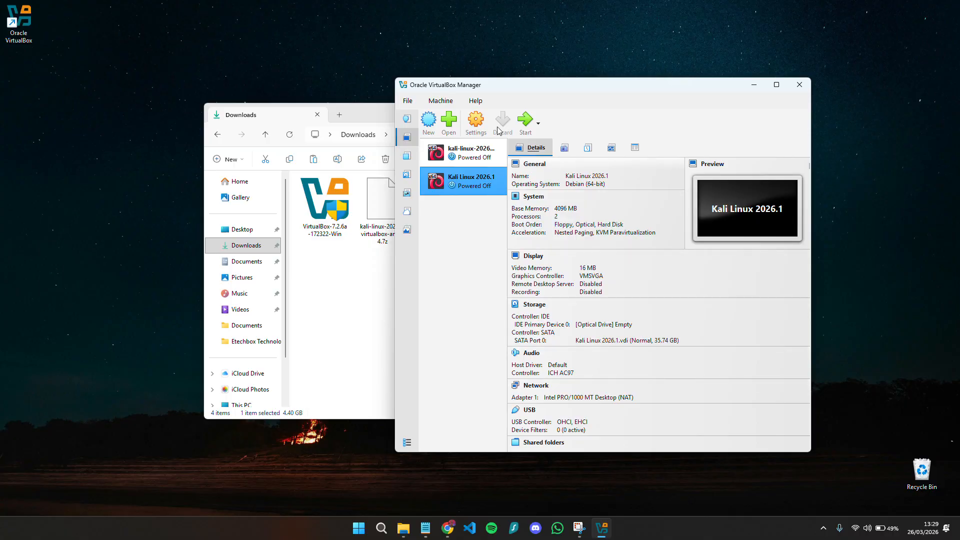
- In the Kali VM's settings, raise video memory to the 128 MB maximum
left_click(477, 122)
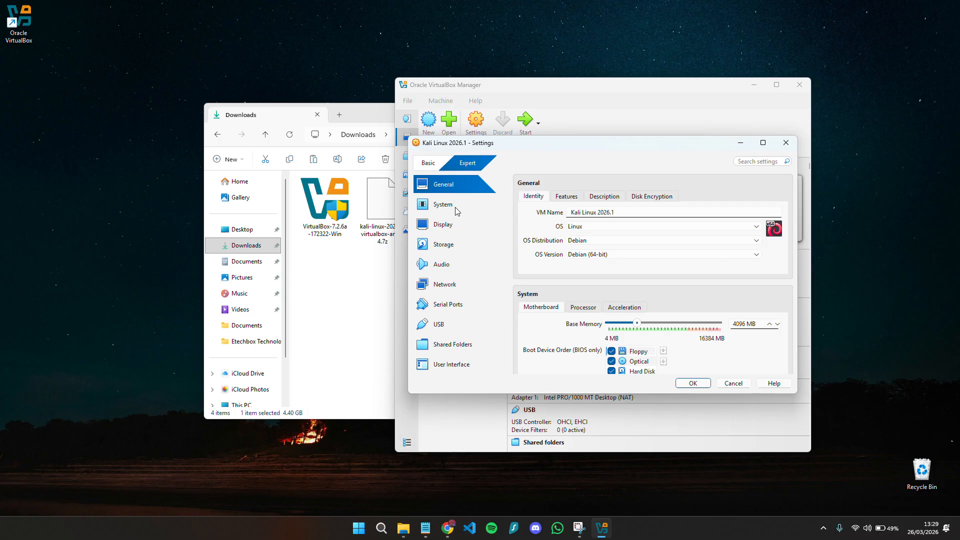
left_click(456, 210)
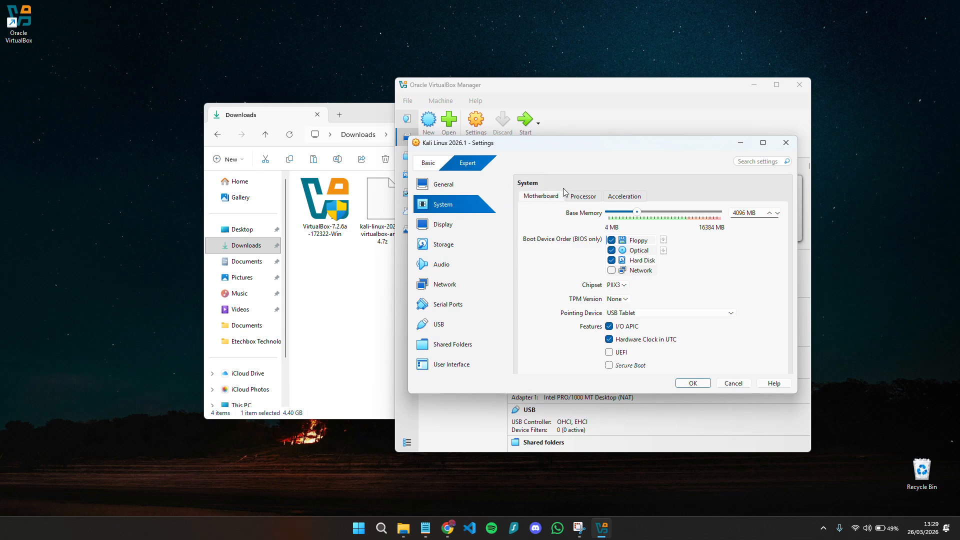
left_click(583, 196)
left_click(460, 227)
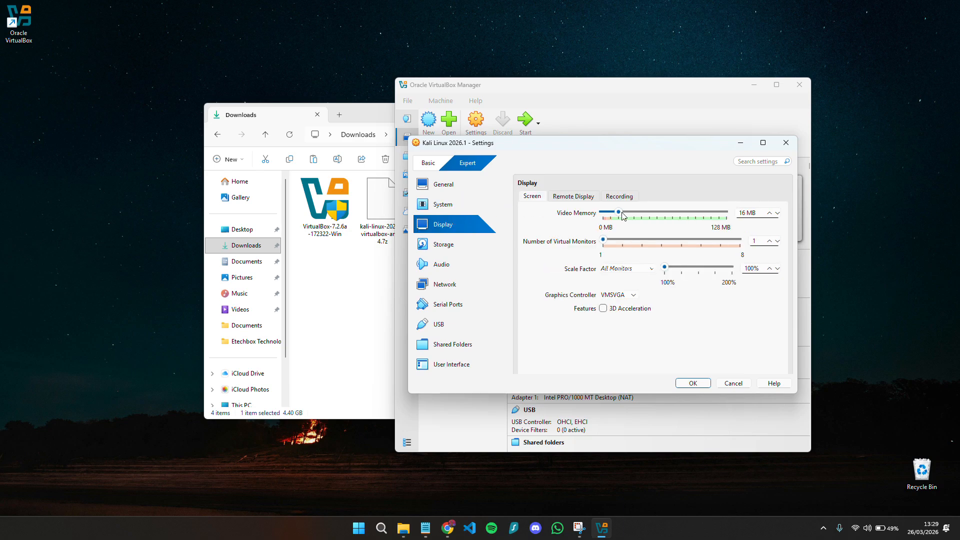
left_click_drag(619, 213, 736, 224)
- Load kali-linux-2026.1-installer-amd64.iso from Downloads into the empty optical drive and save the settings
left_click(449, 245)
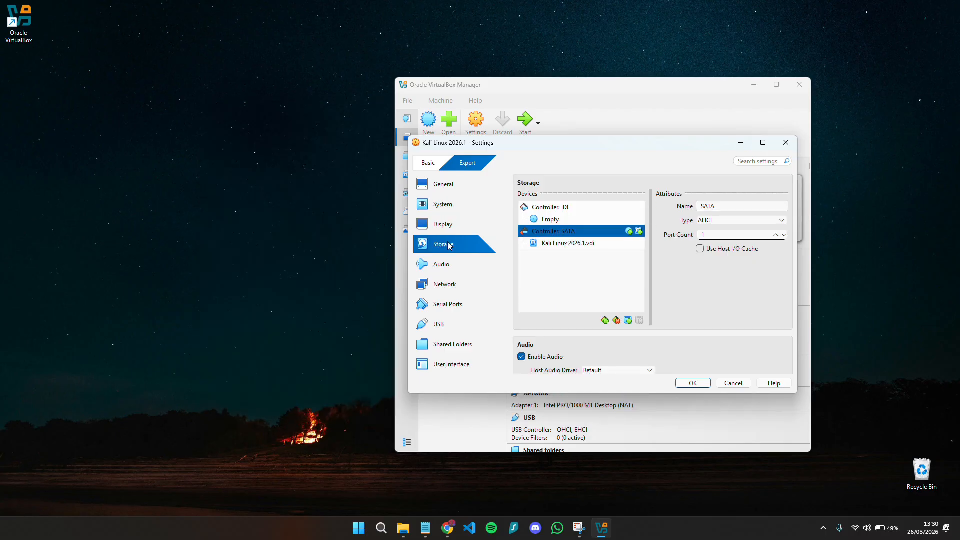
left_click(551, 220)
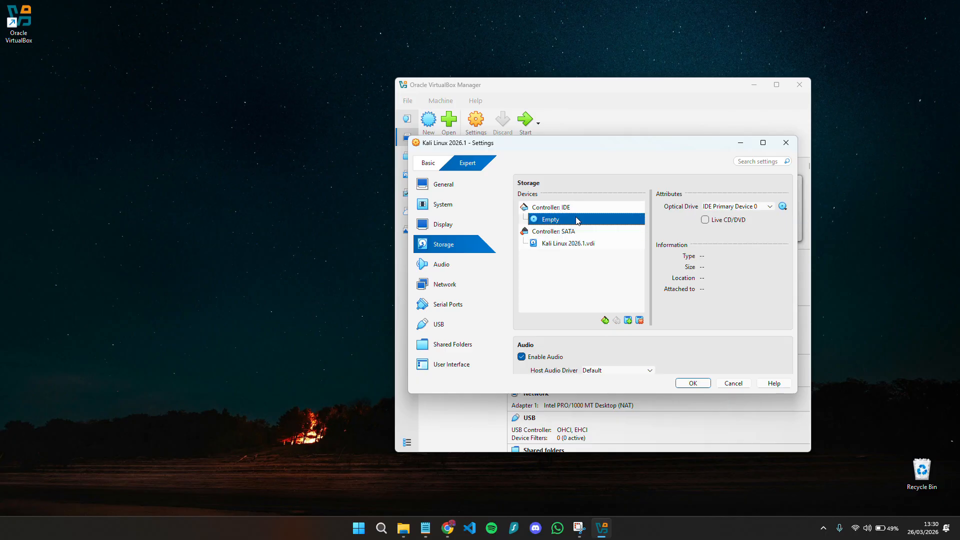
left_click(782, 208)
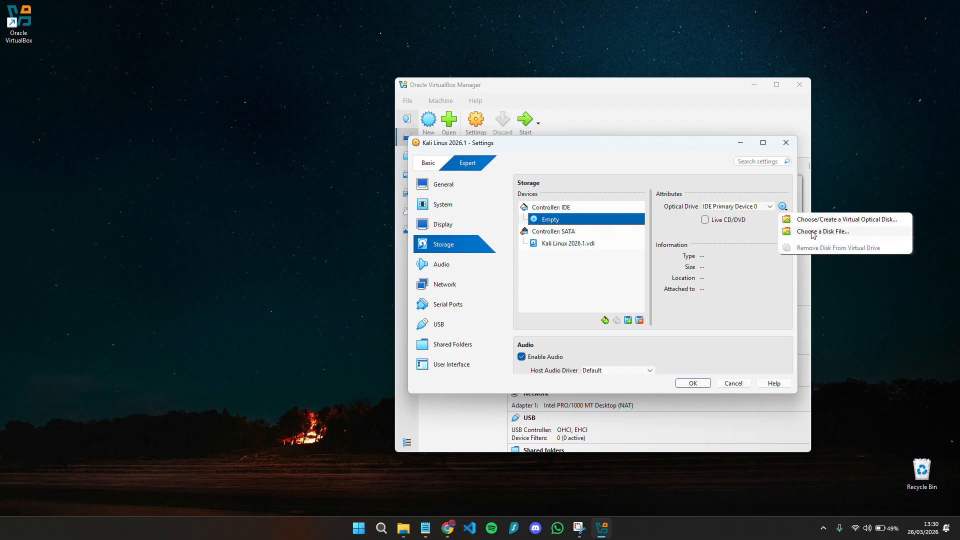
left_click(812, 232)
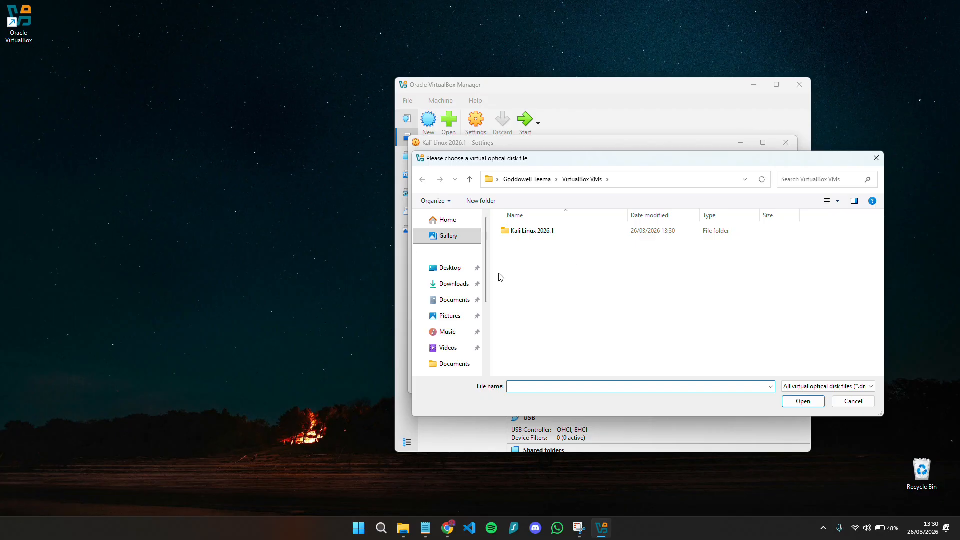
left_click(456, 283)
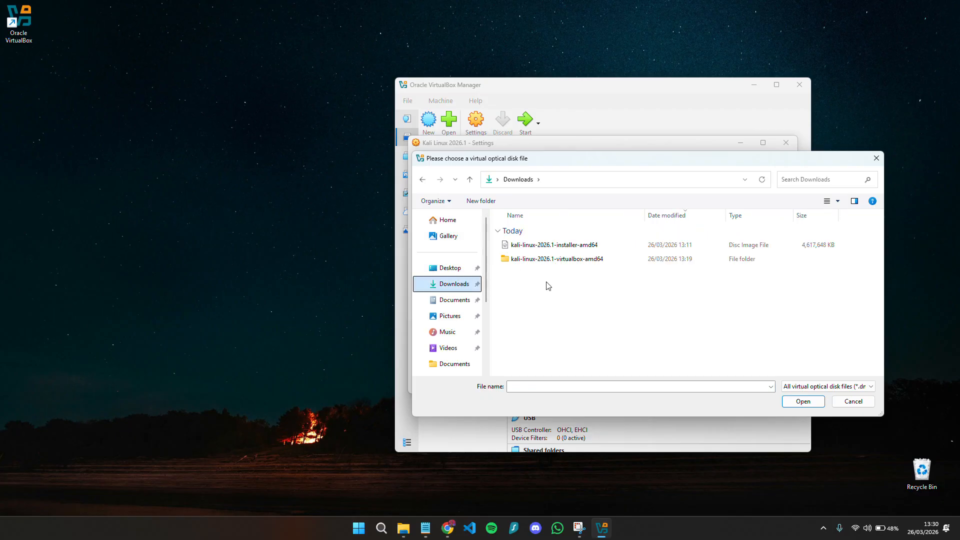
left_click(580, 247)
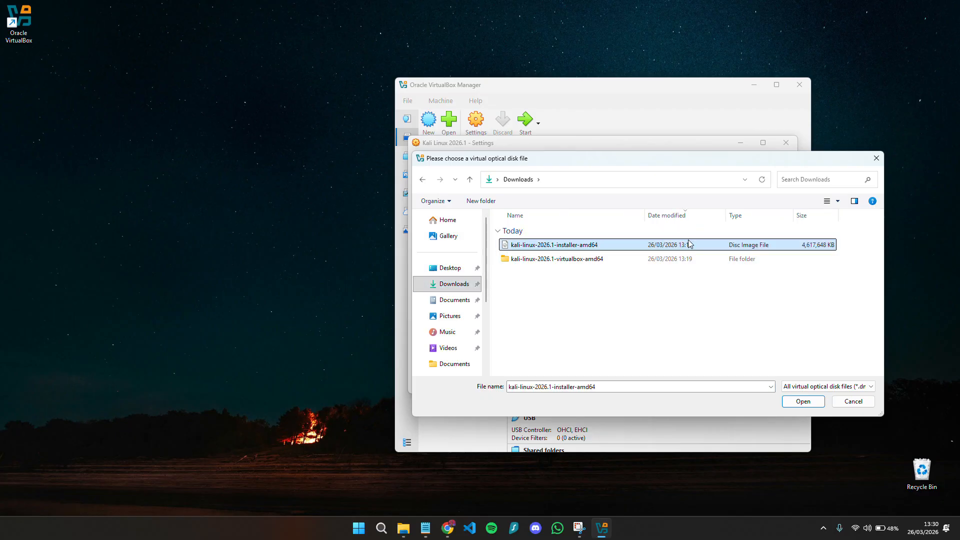
left_click(801, 401)
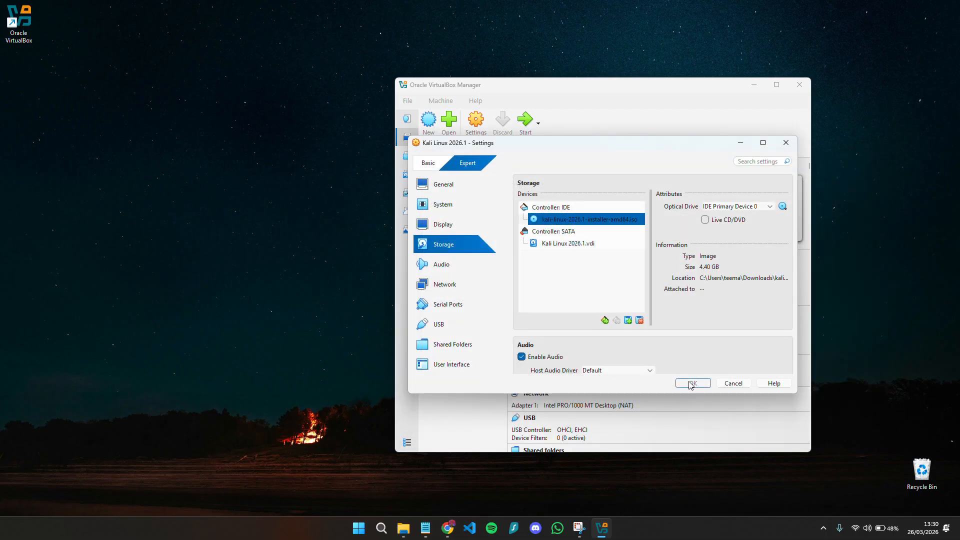
left_click(693, 383)
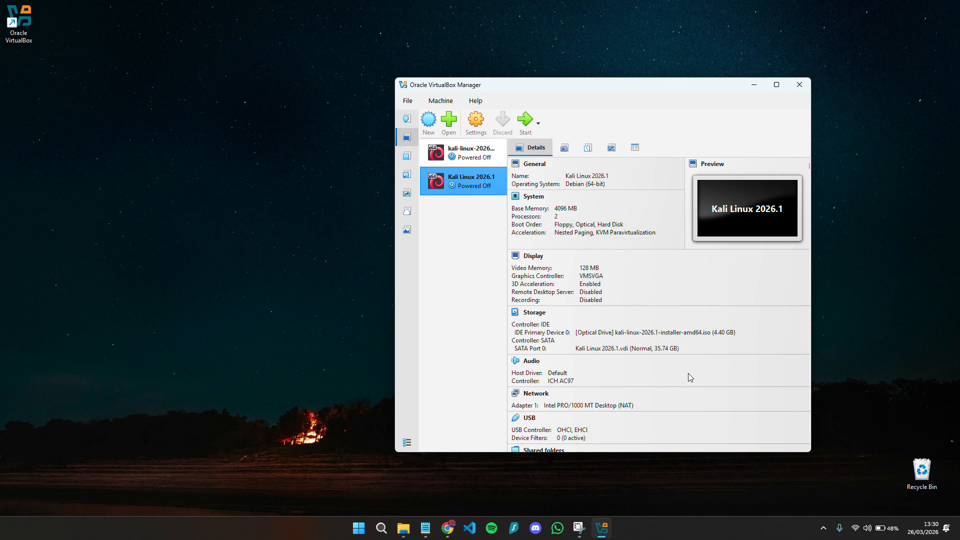
- Start the Kali VM, dismiss the mouse-capture message, and launch Graphical install
left_click(524, 125)
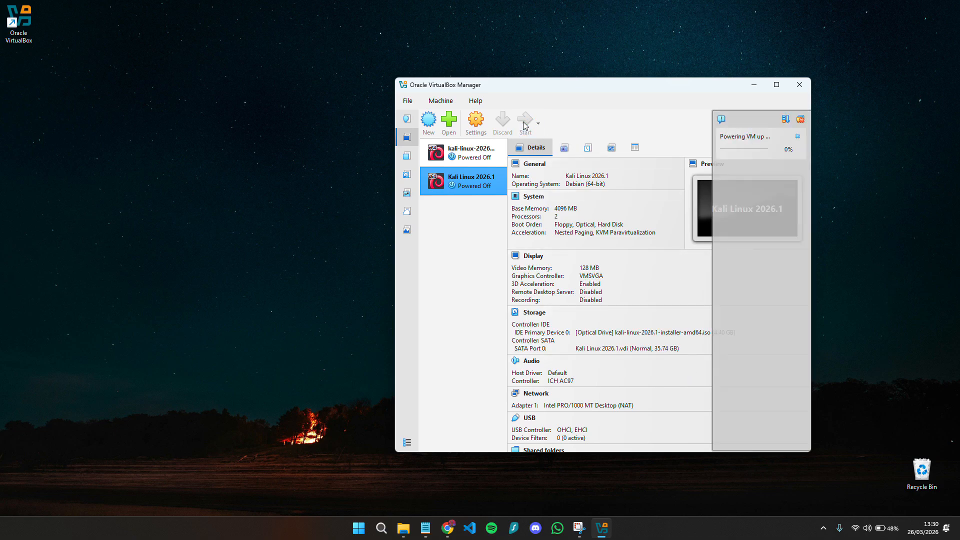
left_click(754, 85)
left_click(464, 325)
left_click(463, 323)
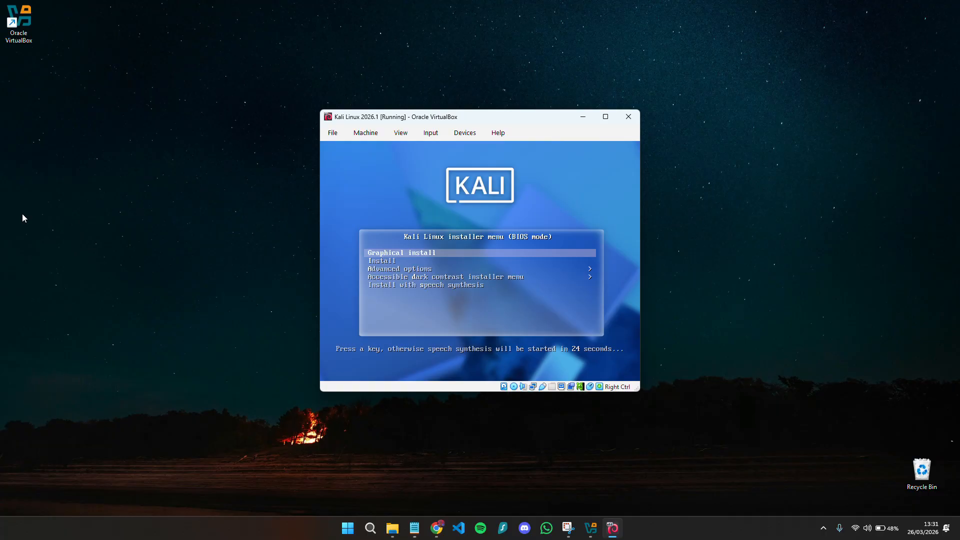
key("Return")
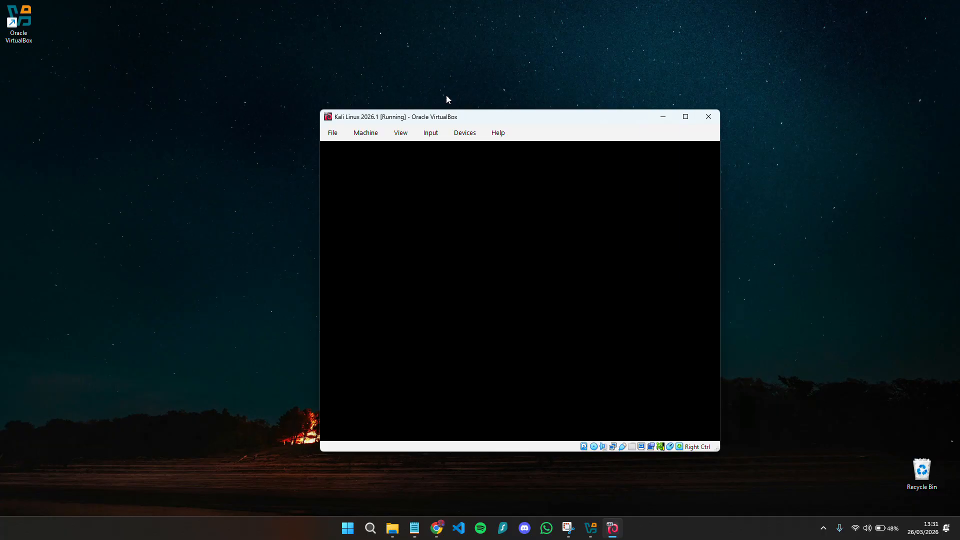
- Accept English language, United States location and the American English keymap in the installer
left_click(671, 142)
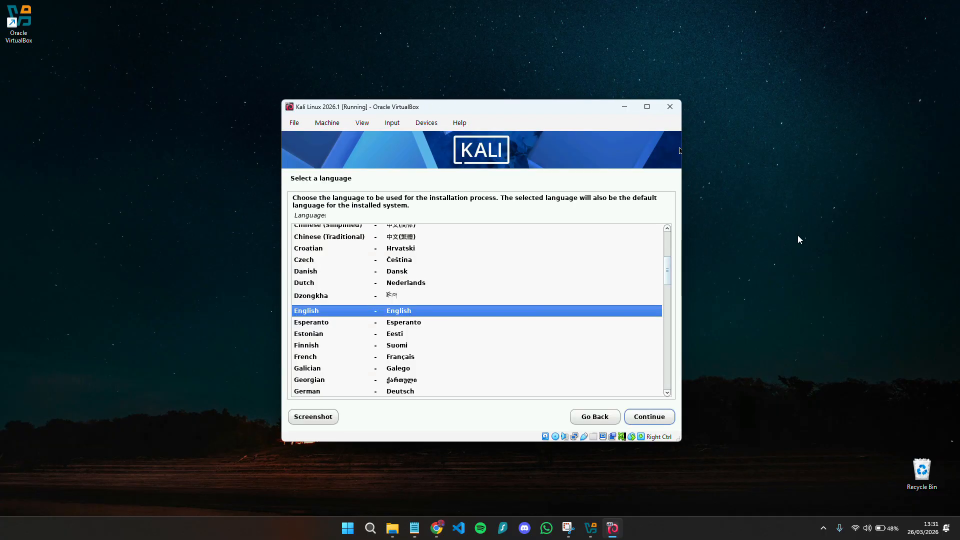
left_click(648, 421)
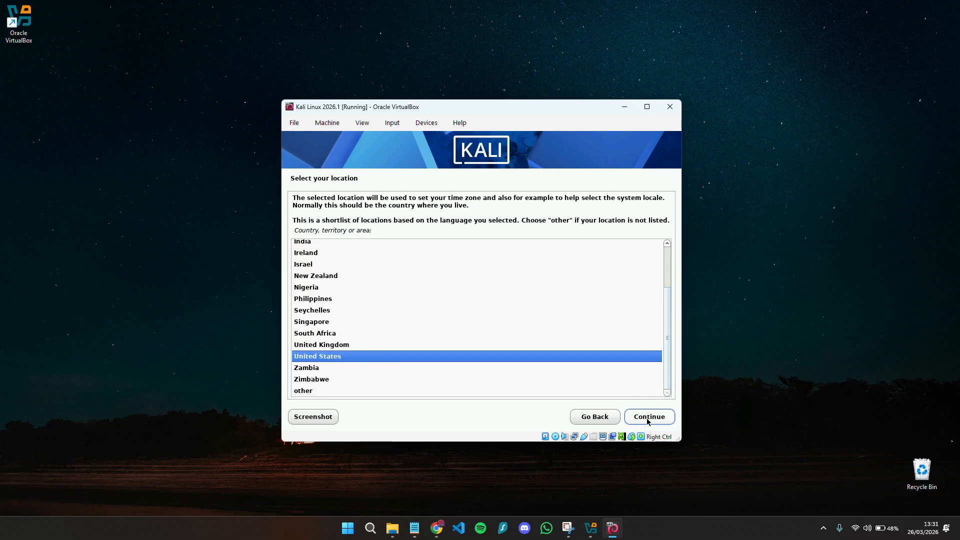
left_click(648, 421)
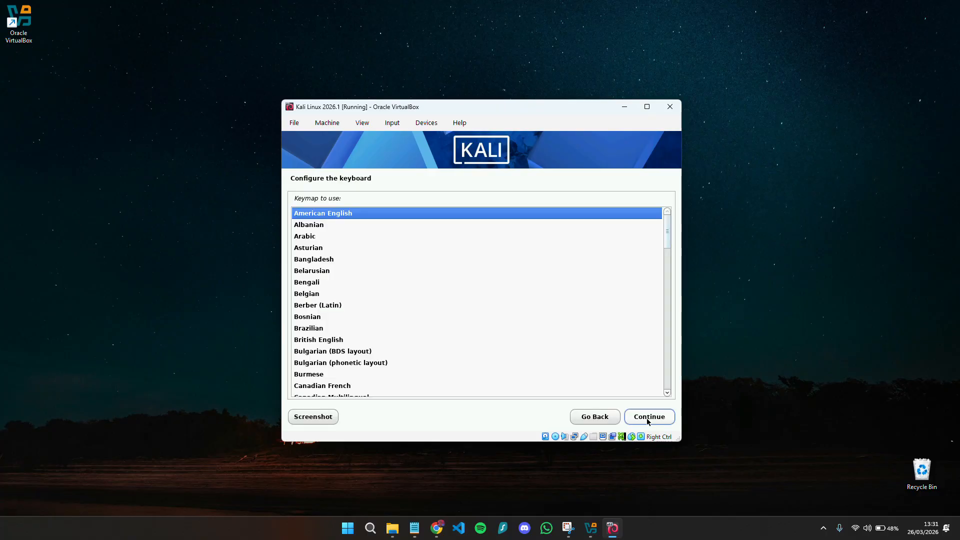
left_click(647, 422)
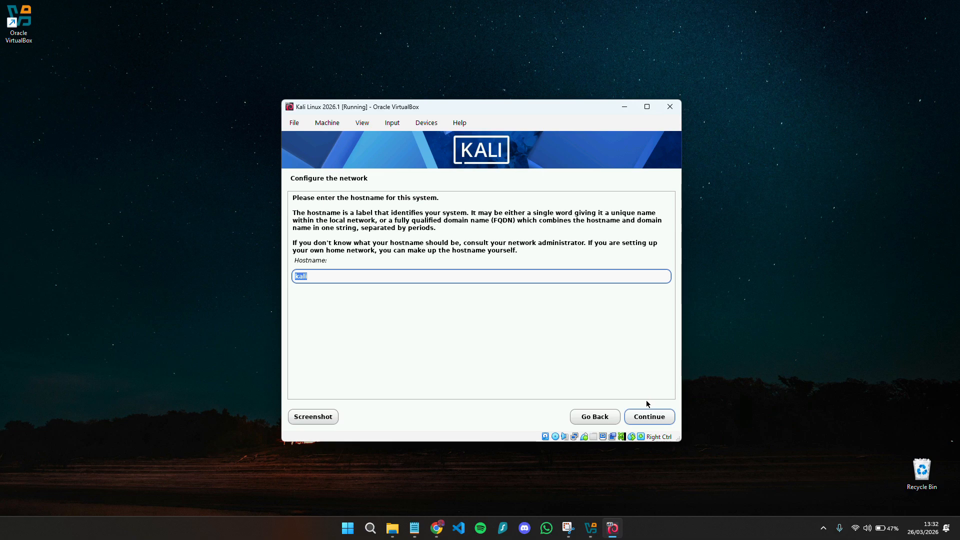
- Keep hostname kali with no domain, and accept the user's full name and suggested username
left_click(641, 420)
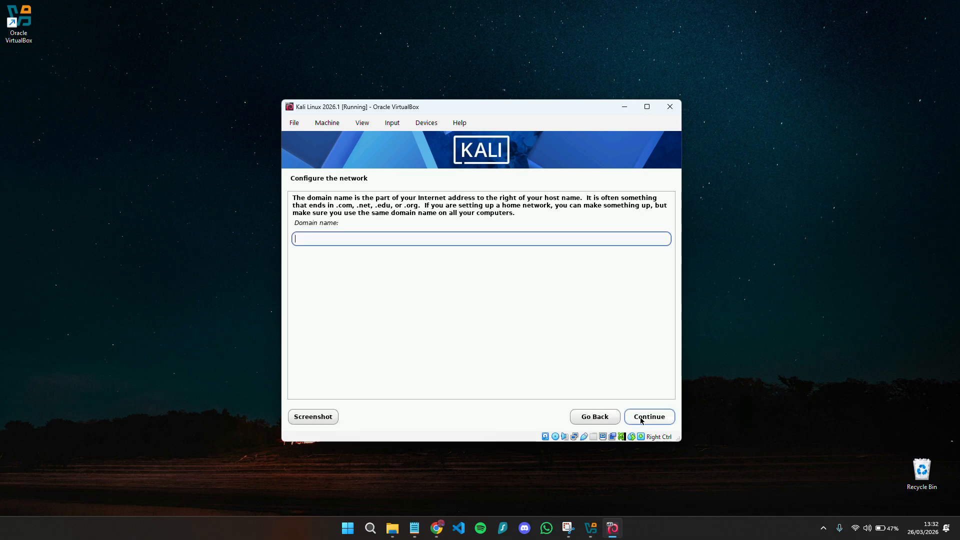
left_click(641, 420)
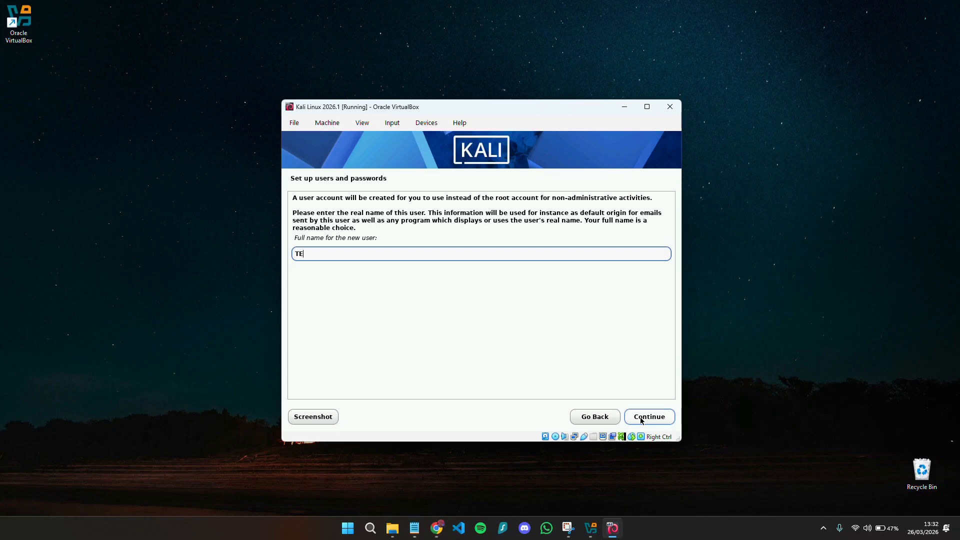
left_click(642, 420)
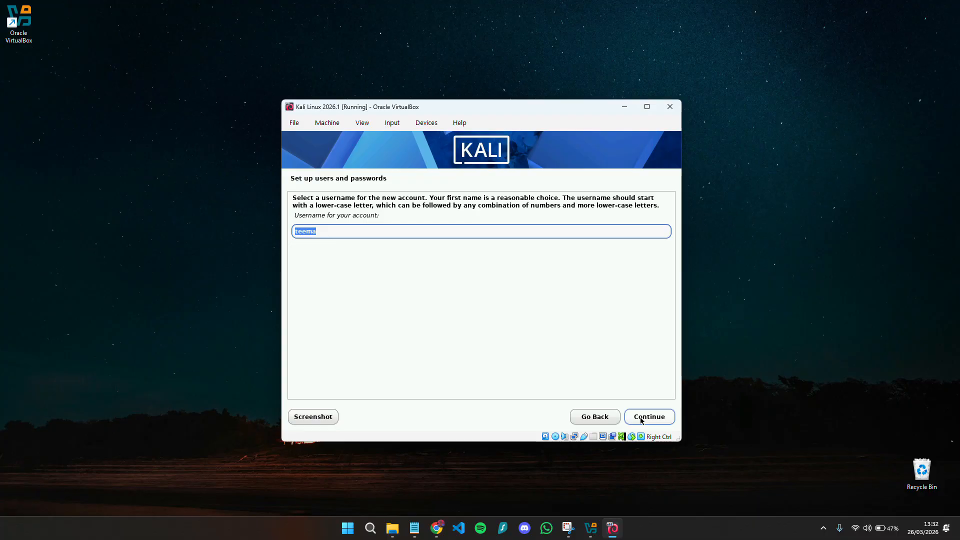
left_click(641, 420)
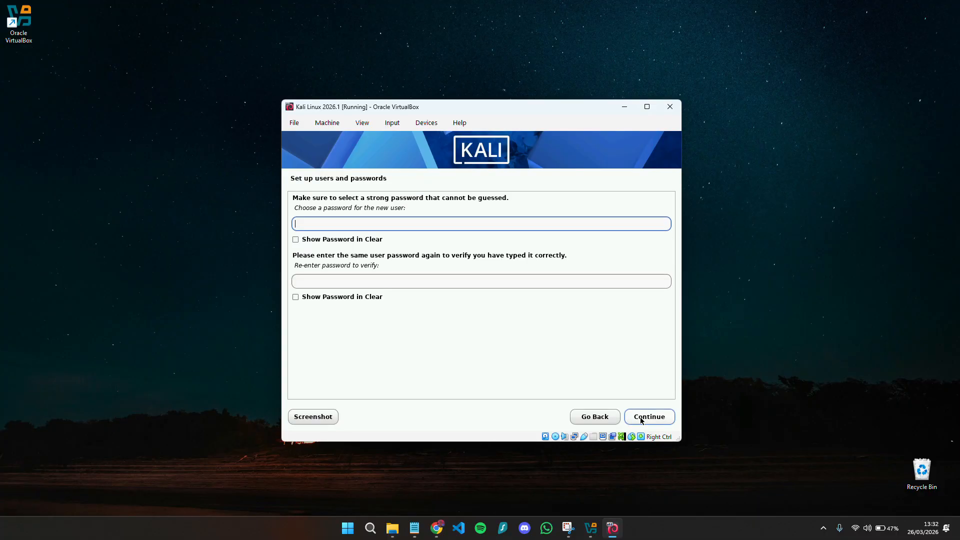
- Enter and confirm the account password, then accept Eastern as the time zone
key("Tab")
key("Tab")
type("kali")
left_click(642, 420)
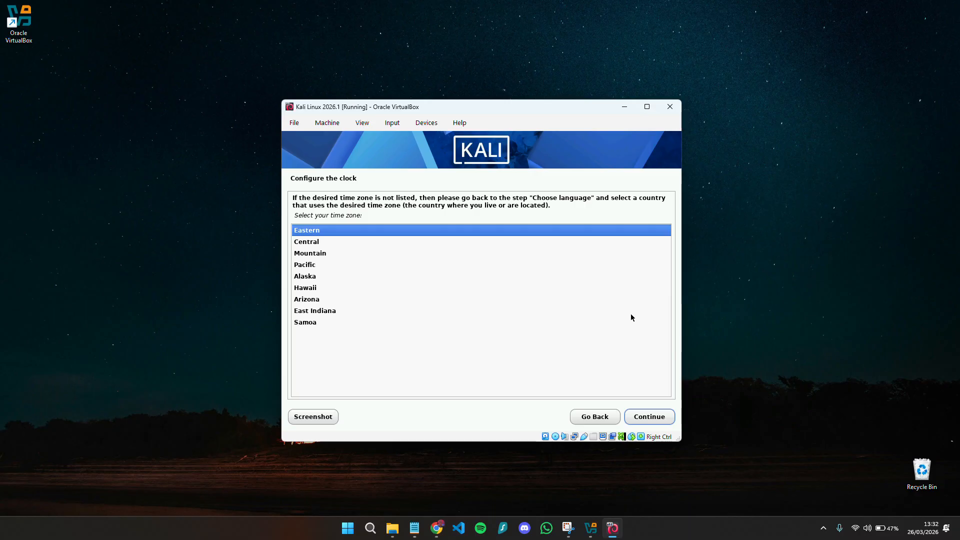
key("Return")
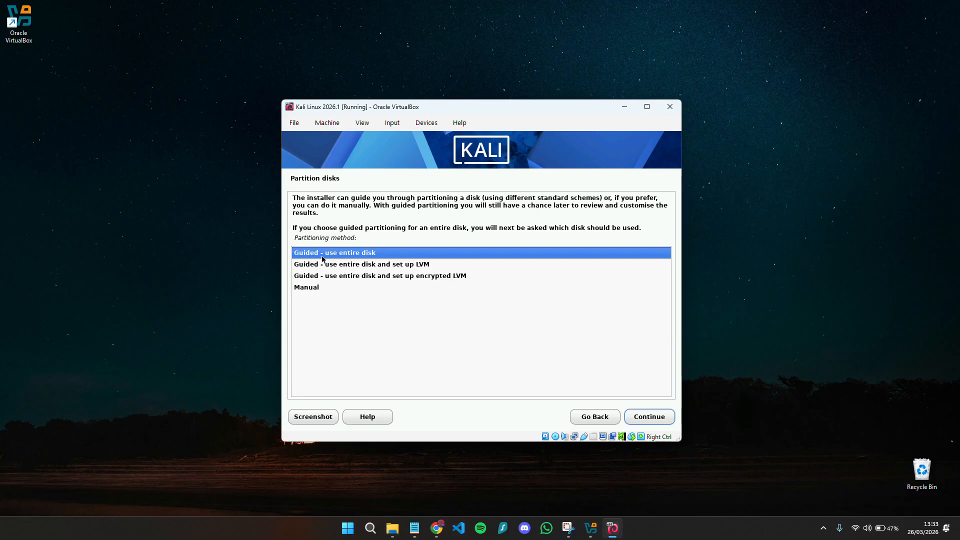
- Guided-partition the whole 38.4 GB disk with all files in one partition and write the changes
left_click(648, 421)
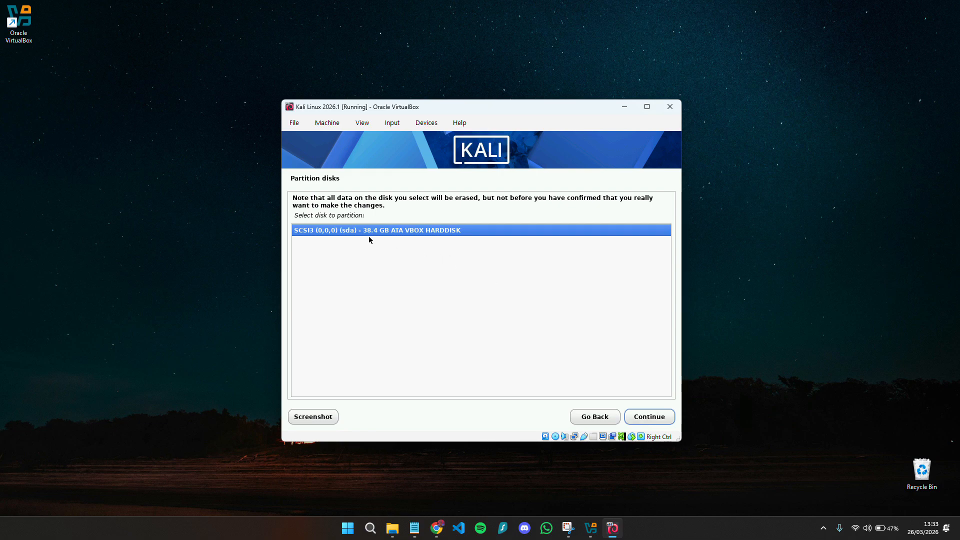
left_click(654, 419)
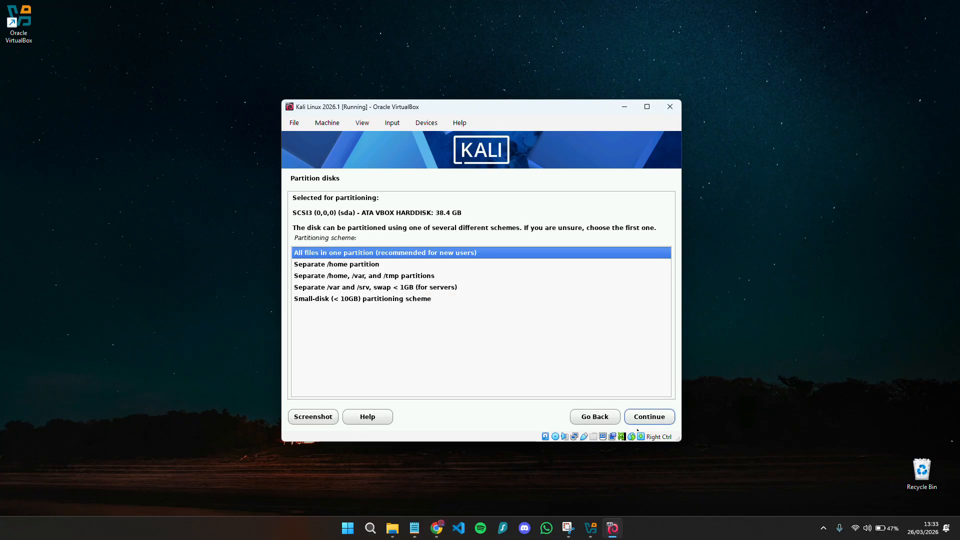
left_click(646, 417)
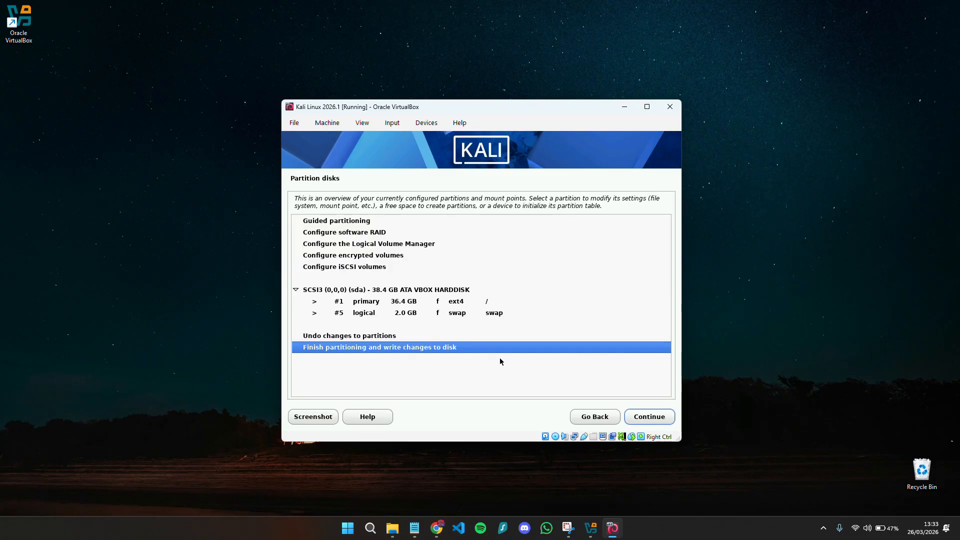
left_click(648, 417)
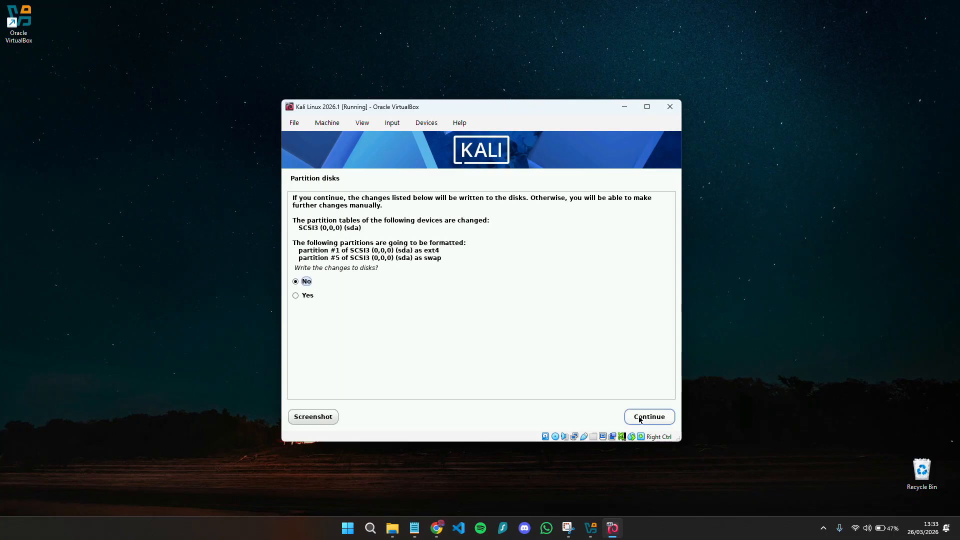
left_click(305, 296)
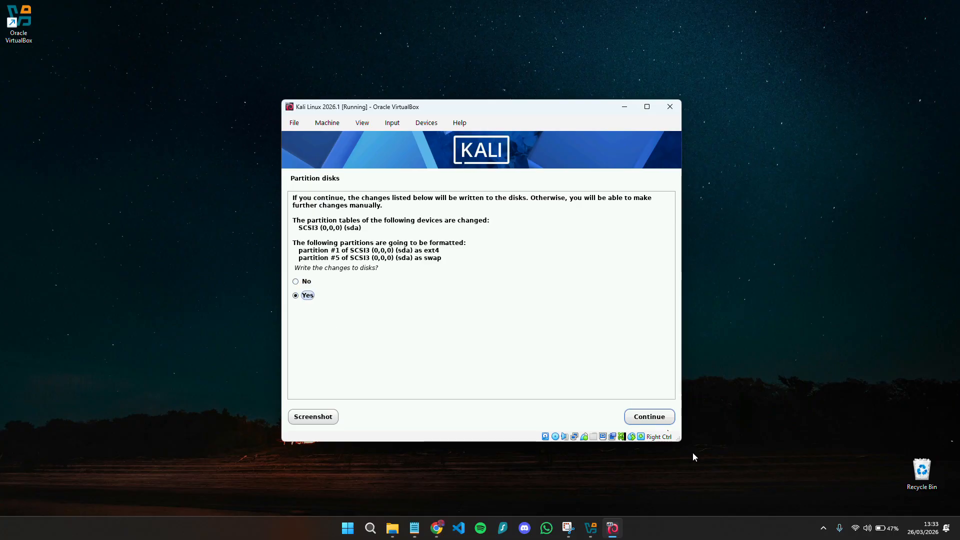
left_click(658, 417)
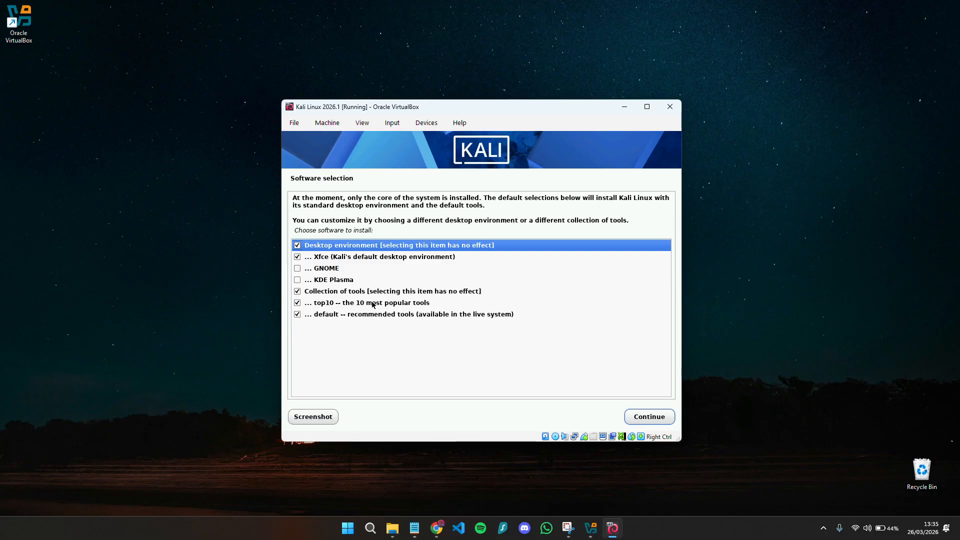
- Keep Xfce and the default tool collections selected and install the software
left_click(361, 257)
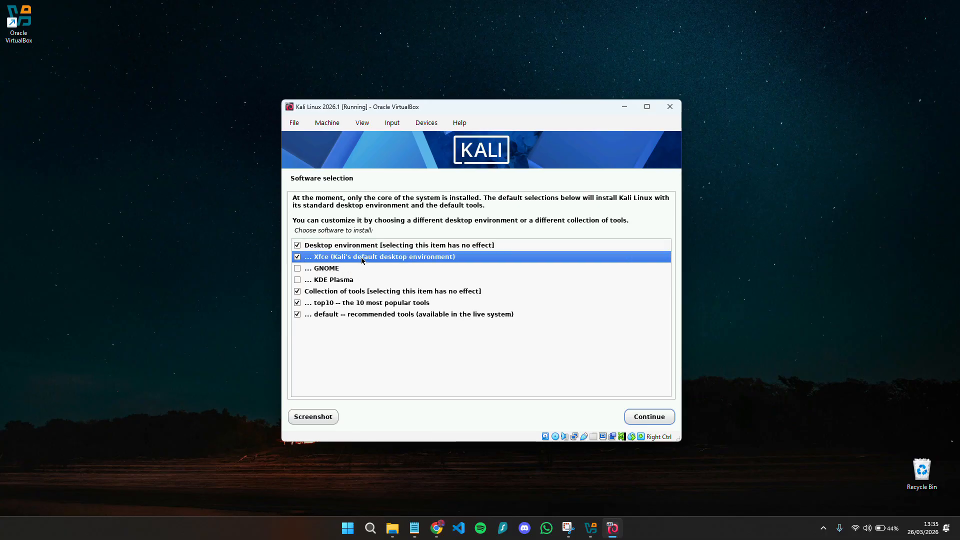
left_click(641, 416)
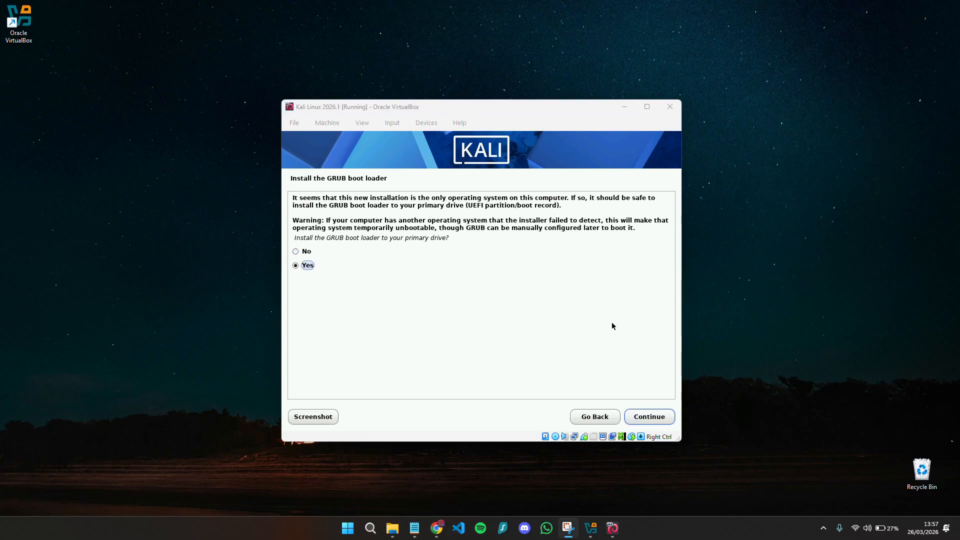
- Install the GRUB boot loader on /dev/sda and finish the installation to reboot
left_click(644, 419)
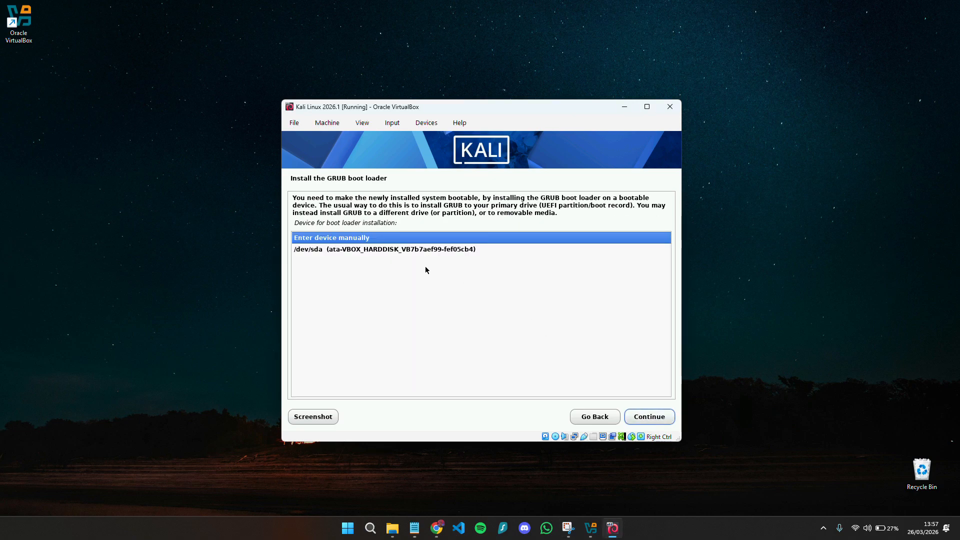
left_click(300, 248)
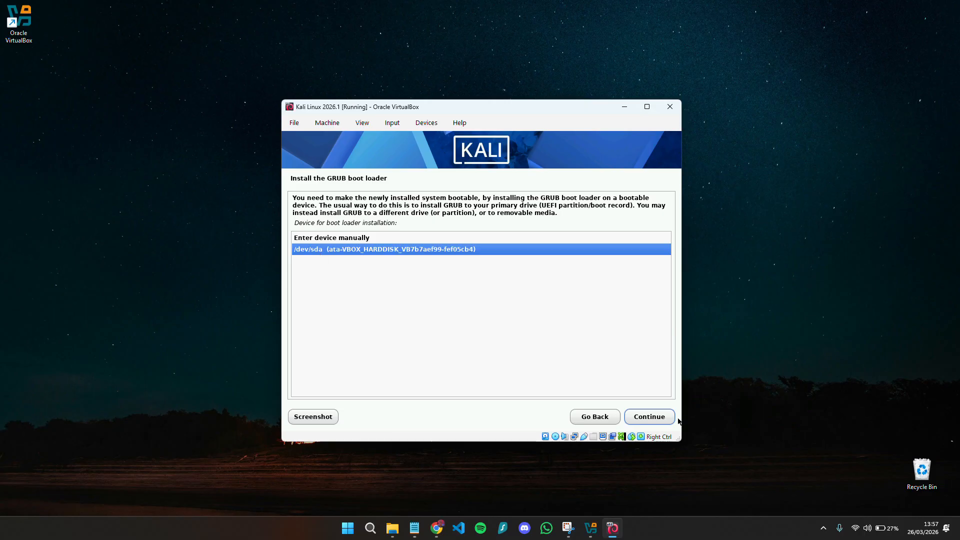
left_click(649, 418)
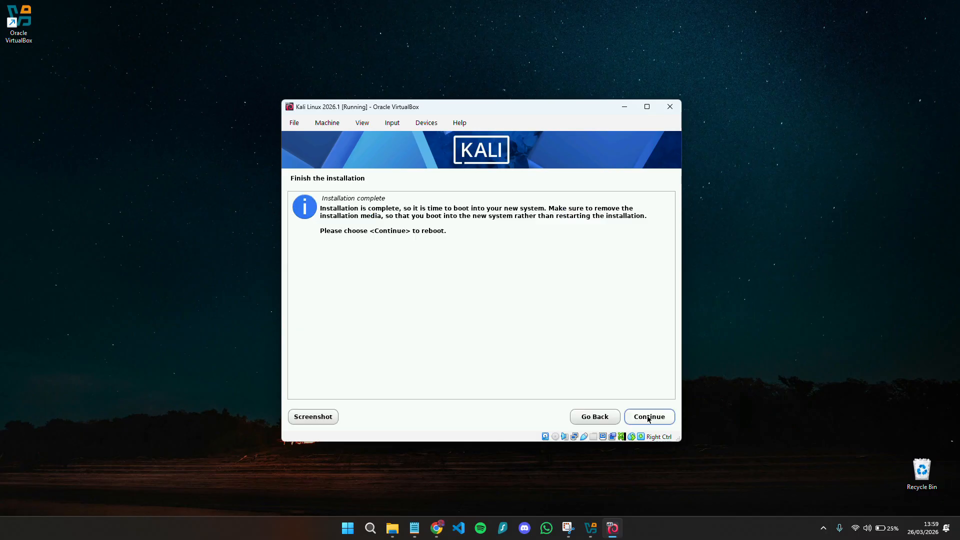
left_click(647, 417)
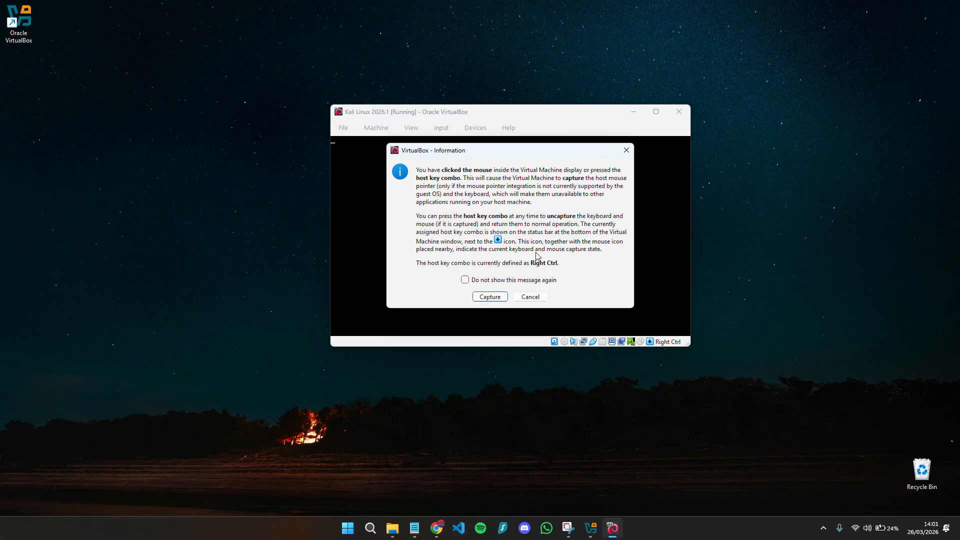
- Let the VM capture input, move its window left, and log in with the user's credentials
left_click(490, 296)
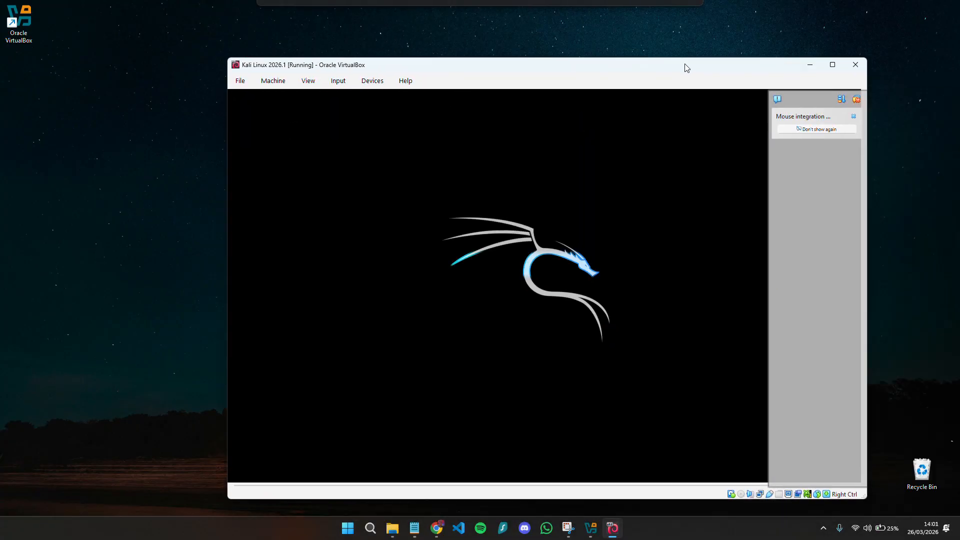
left_click_drag(685, 67, 622, 58)
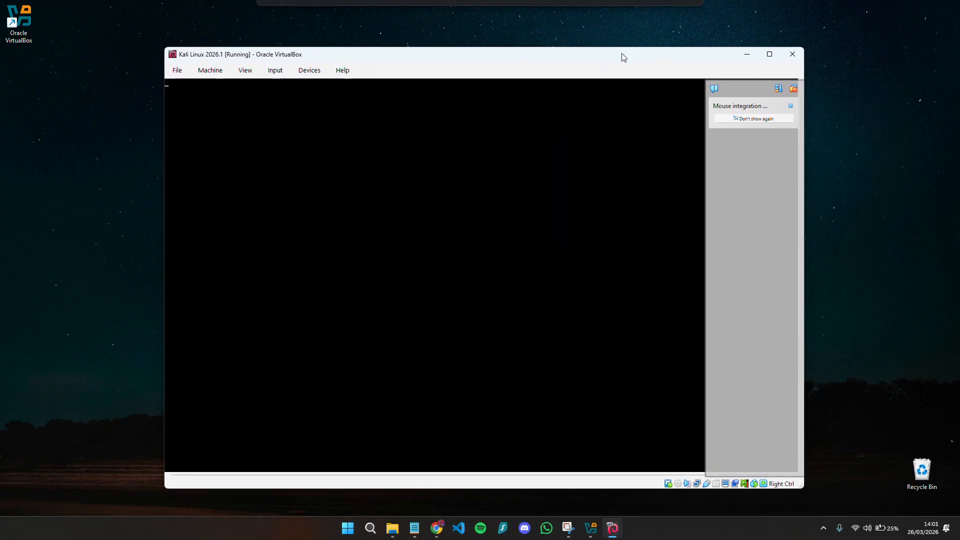
type("ma")
key("Tab")
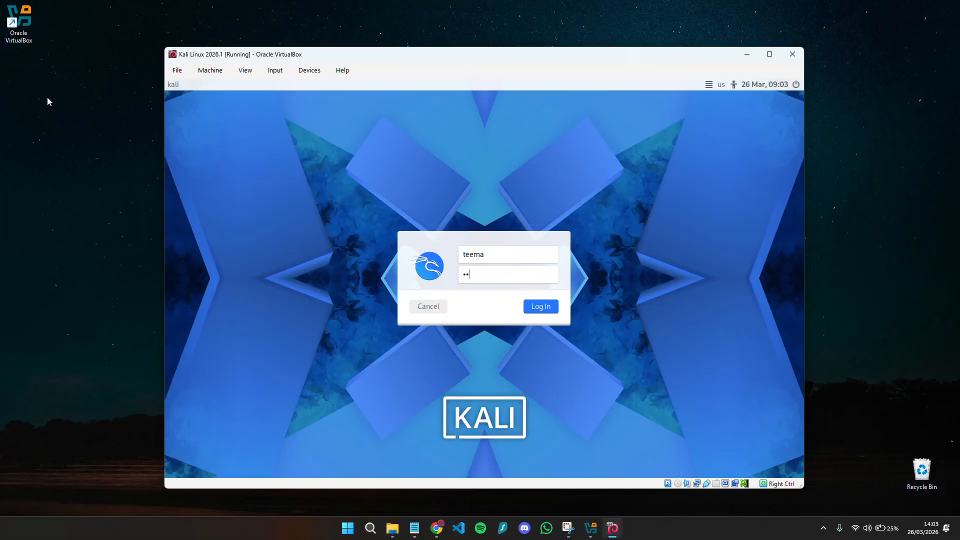
key("Return")
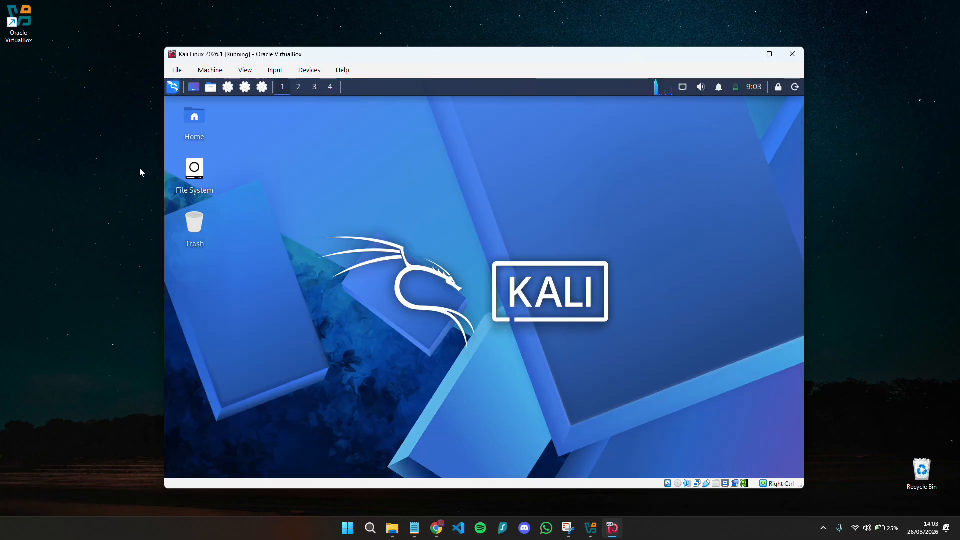
- Maximize the VM window, then browse the Kali applications menu's Discovery category and close it
left_click(769, 54)
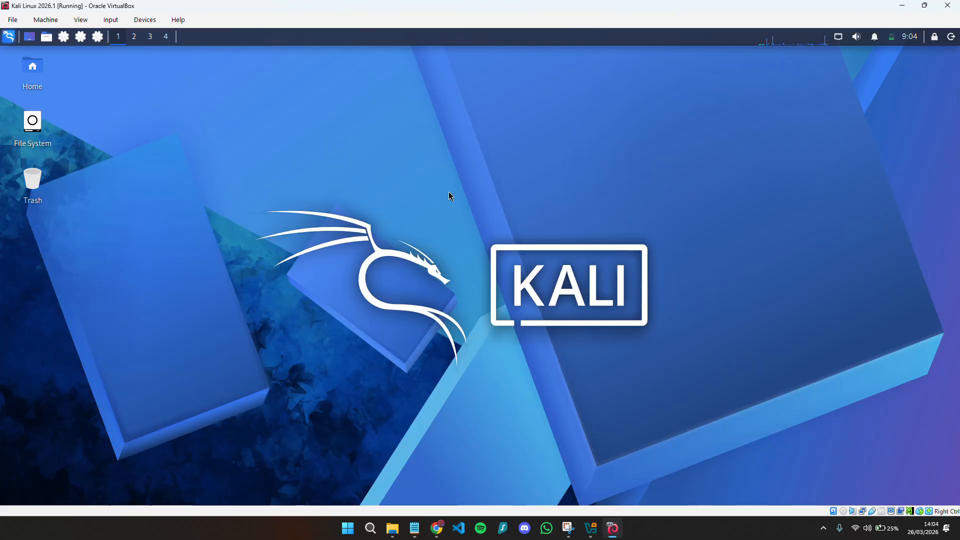
left_click(10, 39)
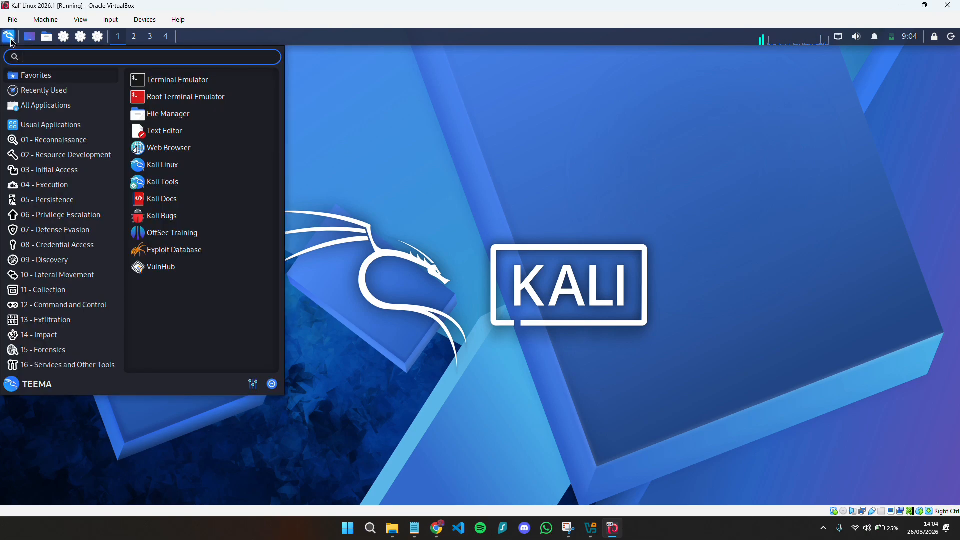
mouse_move(86, 261)
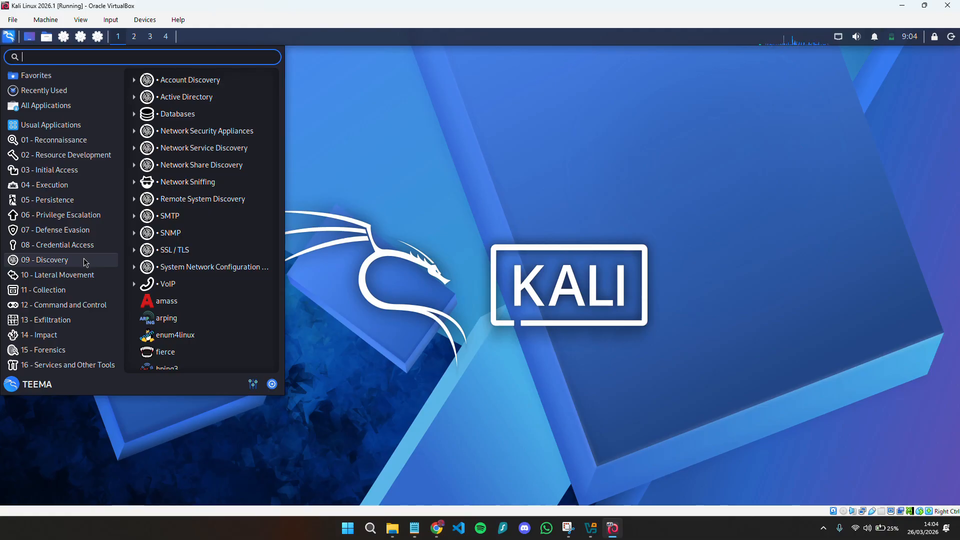
left_click(475, 304)
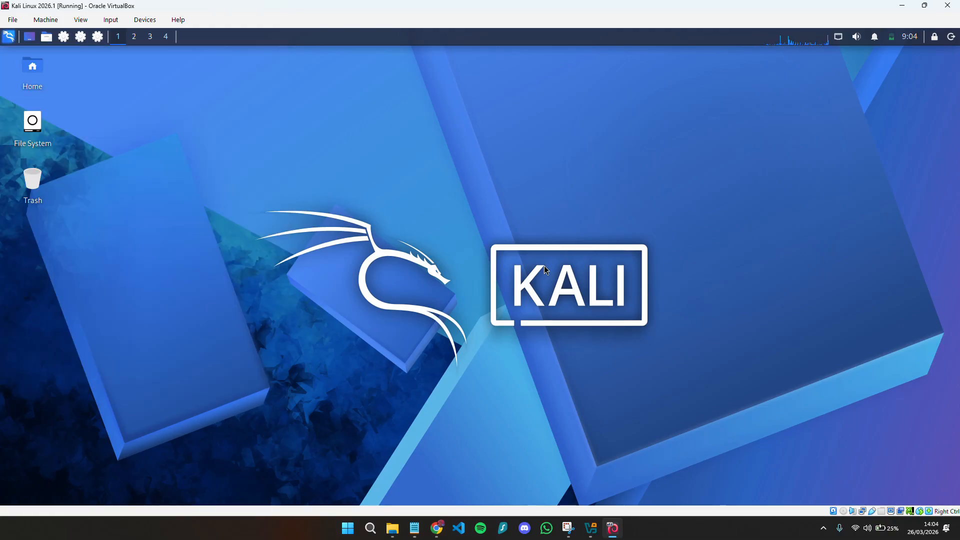